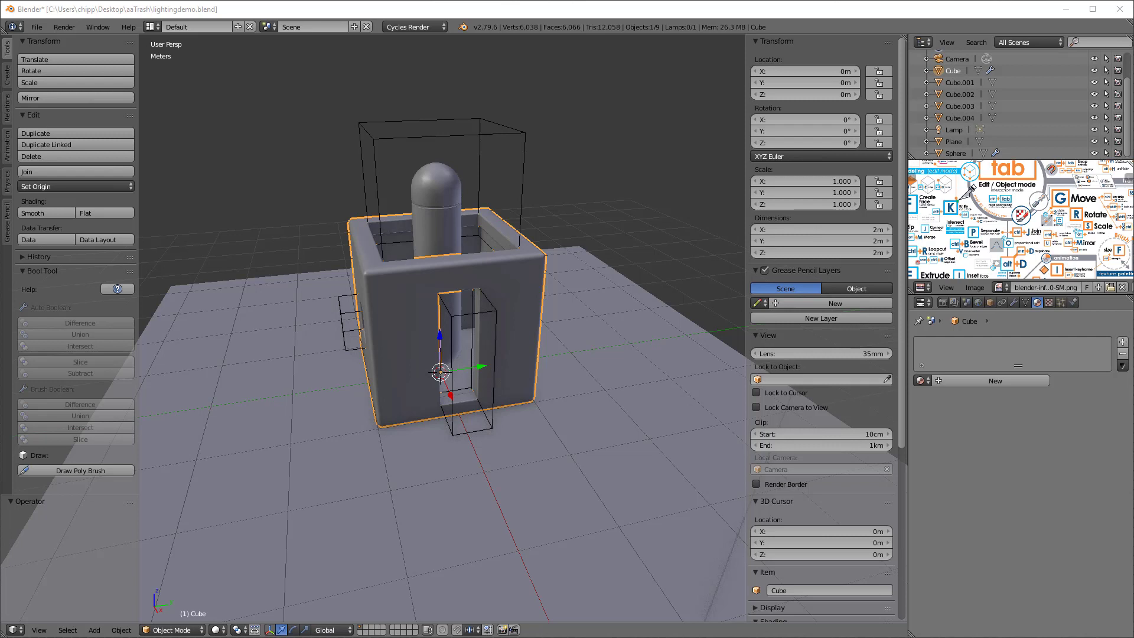
Keep Cycles Render as the engine and confirm in User Preferences that CUDA uses both GeForce GPUs.
left_click(412, 26)
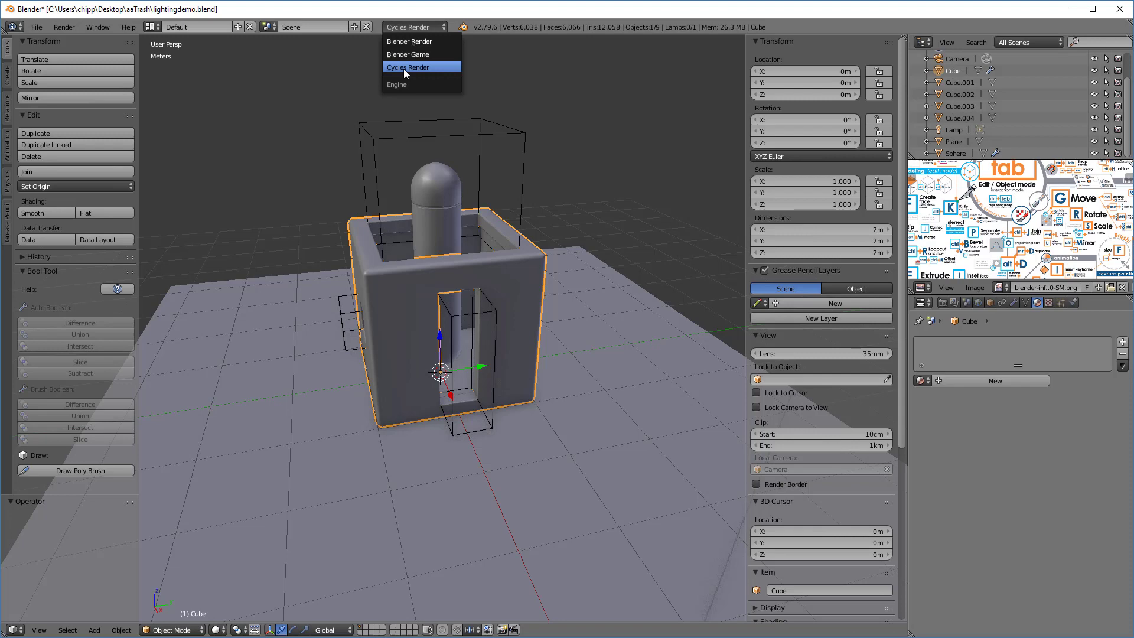
left_click(403, 67)
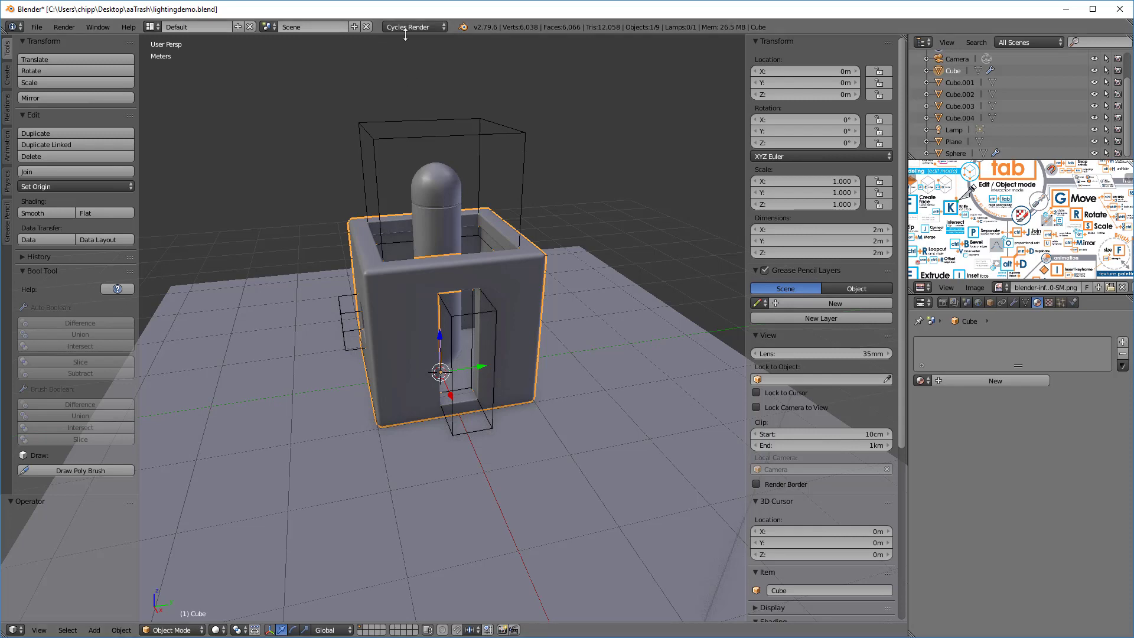
left_click(36, 27)
left_click(85, 158)
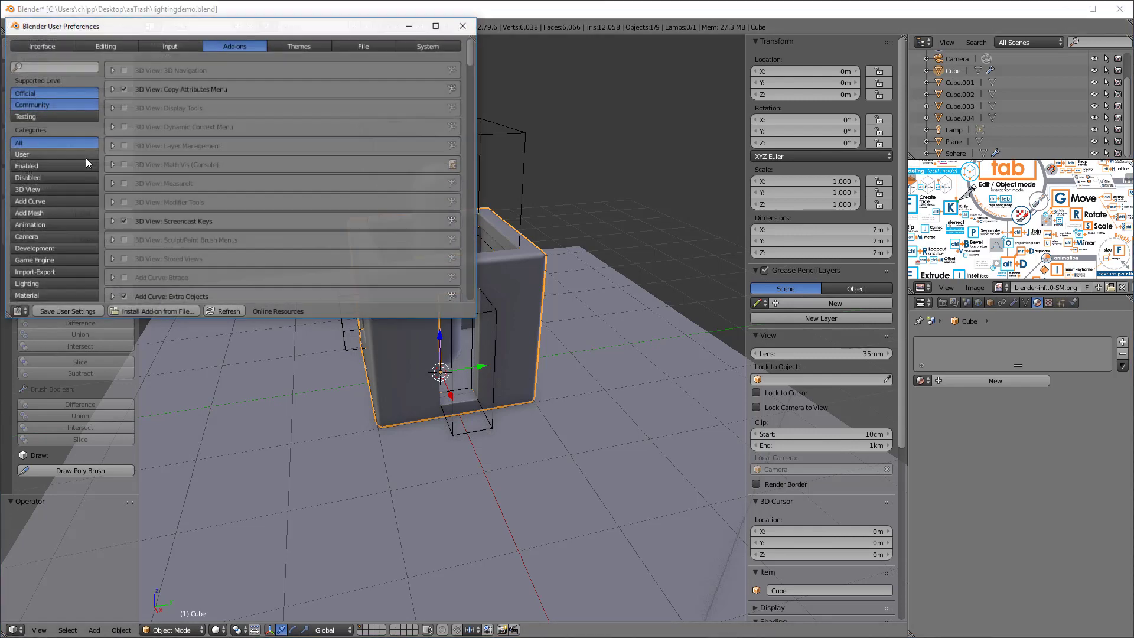
left_click(47, 46)
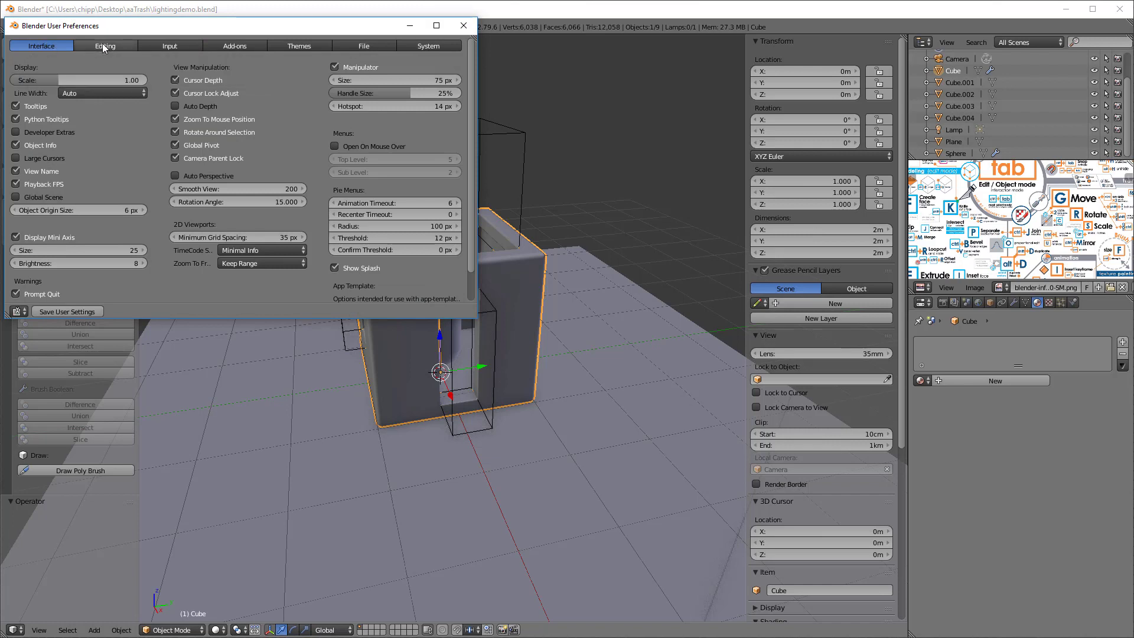
left_click(428, 46)
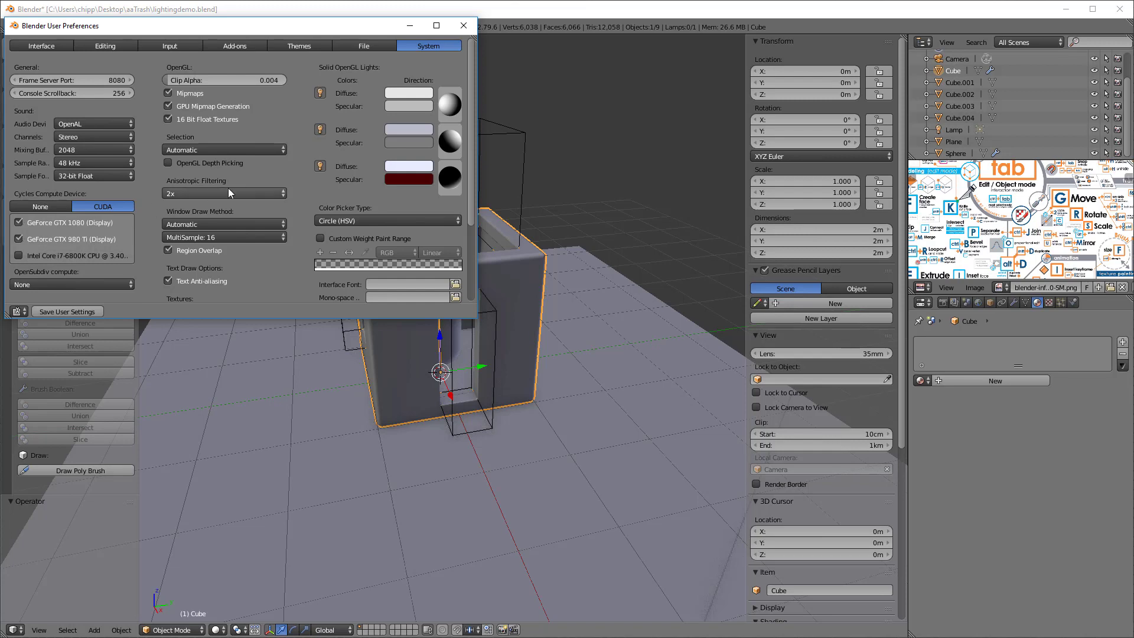
key("alt+F4")
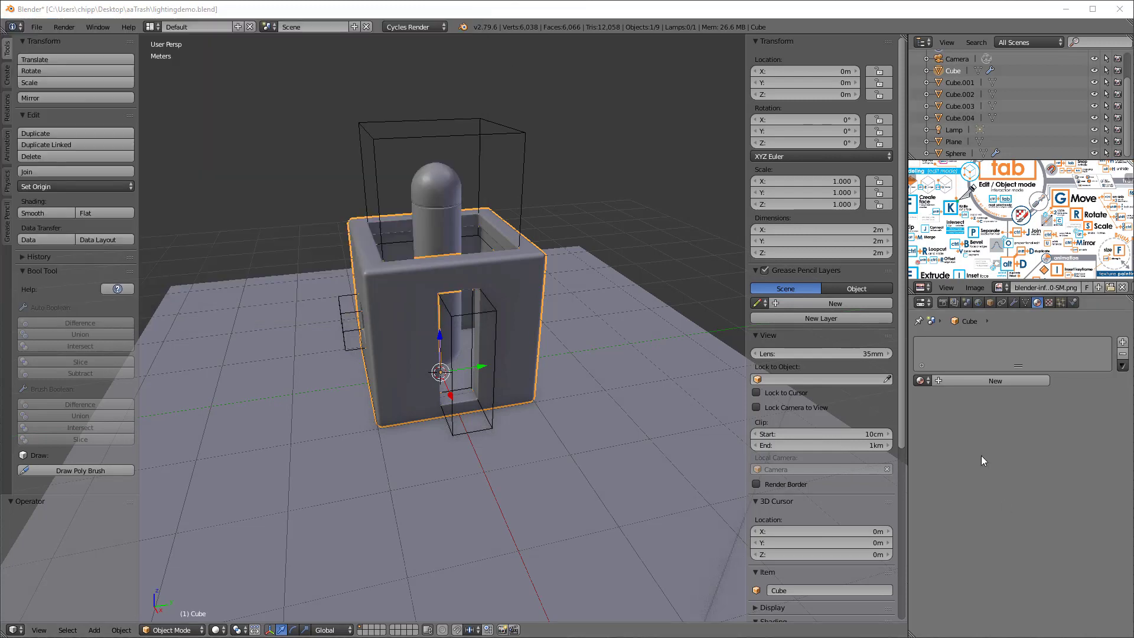
Set the Cycles render device to GPU Compute and switch the viewport to Rendered shading.
left_click(944, 302)
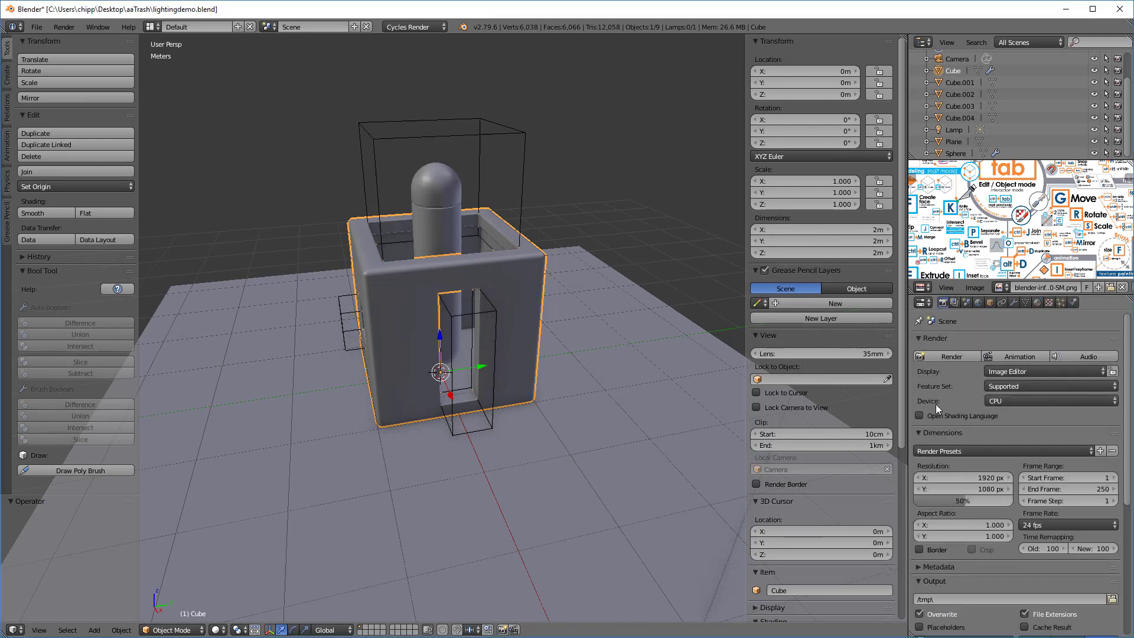
left_click(997, 402)
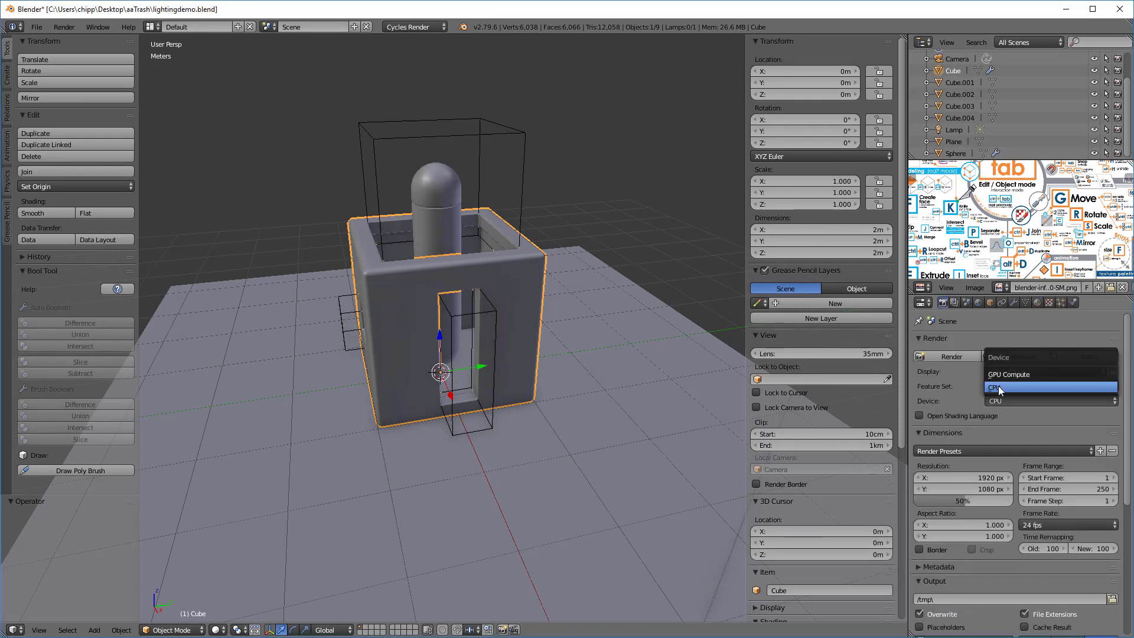
left_click(1001, 374)
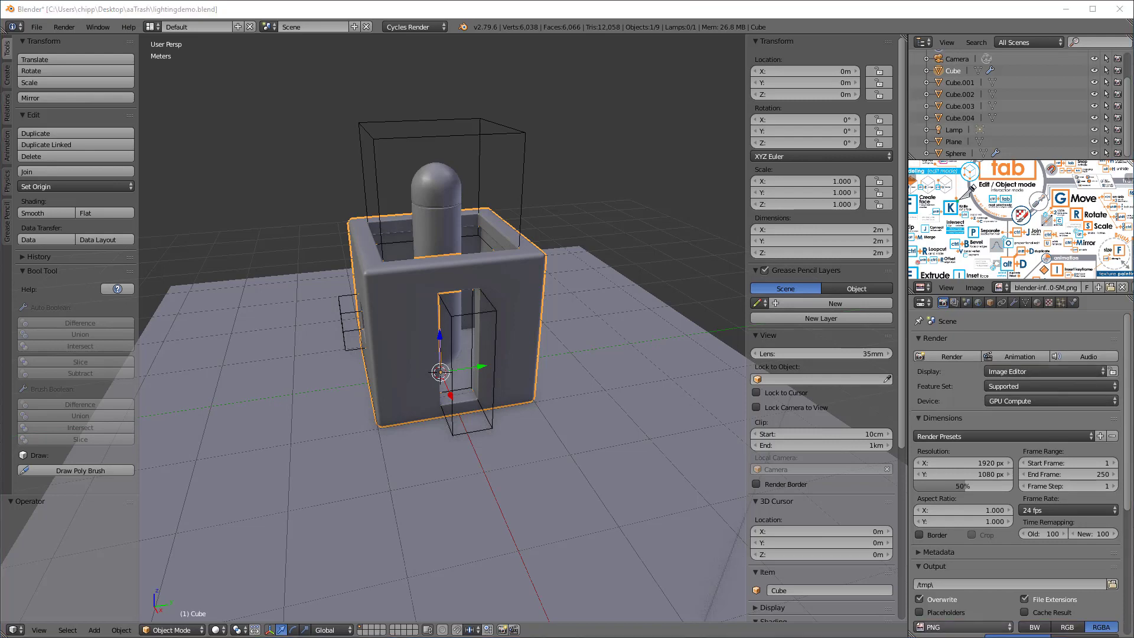
left_click(216, 630)
left_click(234, 551)
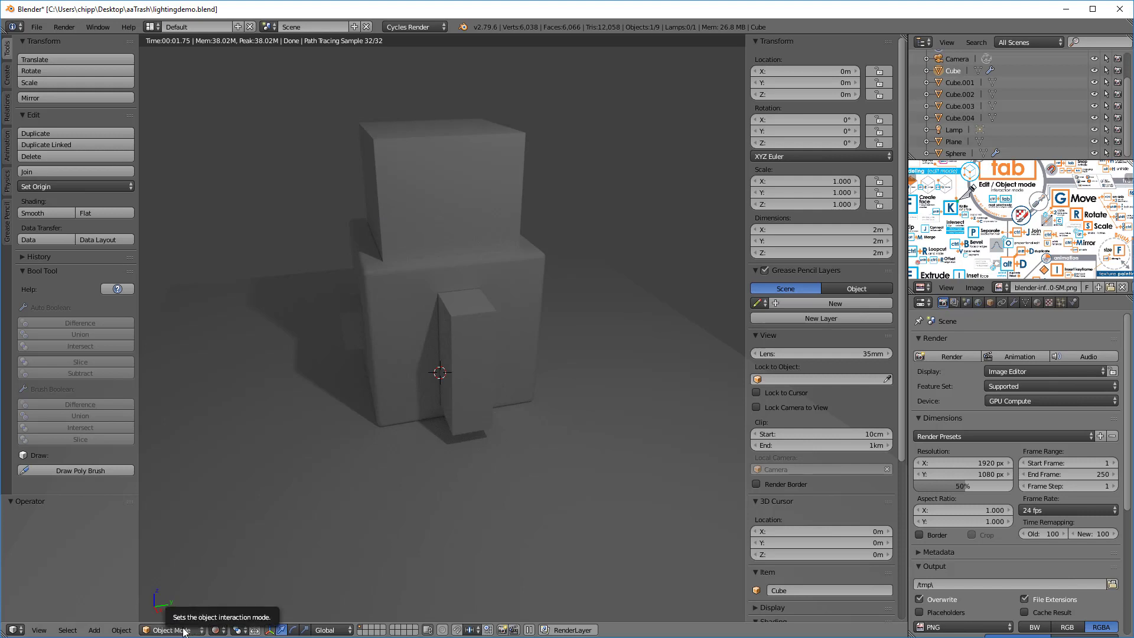
Select the four wireframe cutter boxes Cube.001 through Cube.004.
key("z")
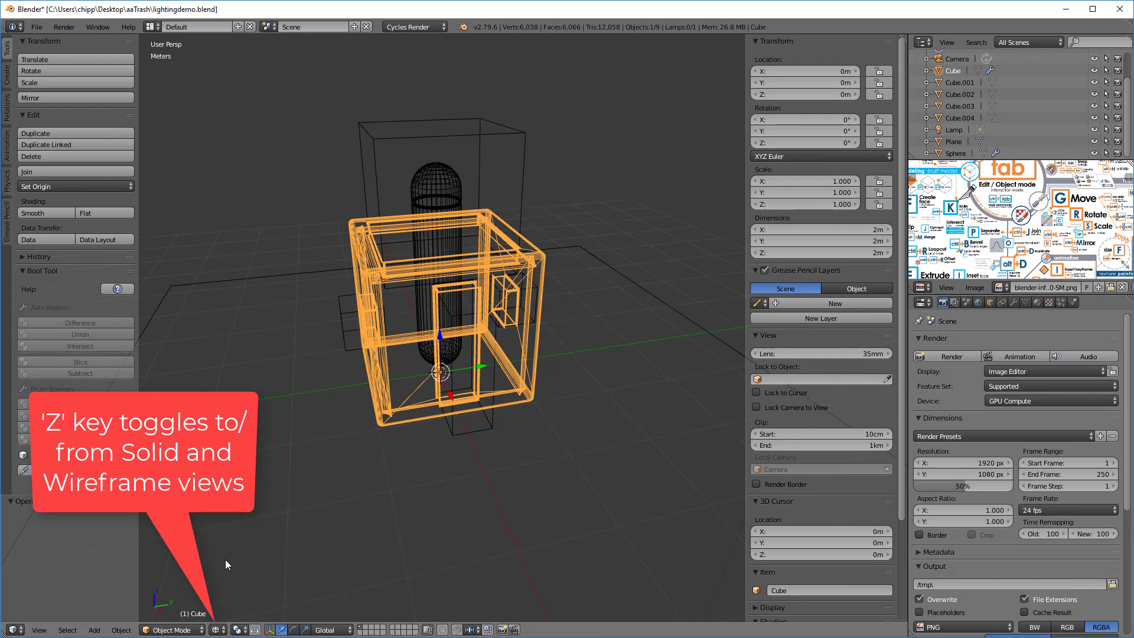
key("z")
right_click(462, 131)
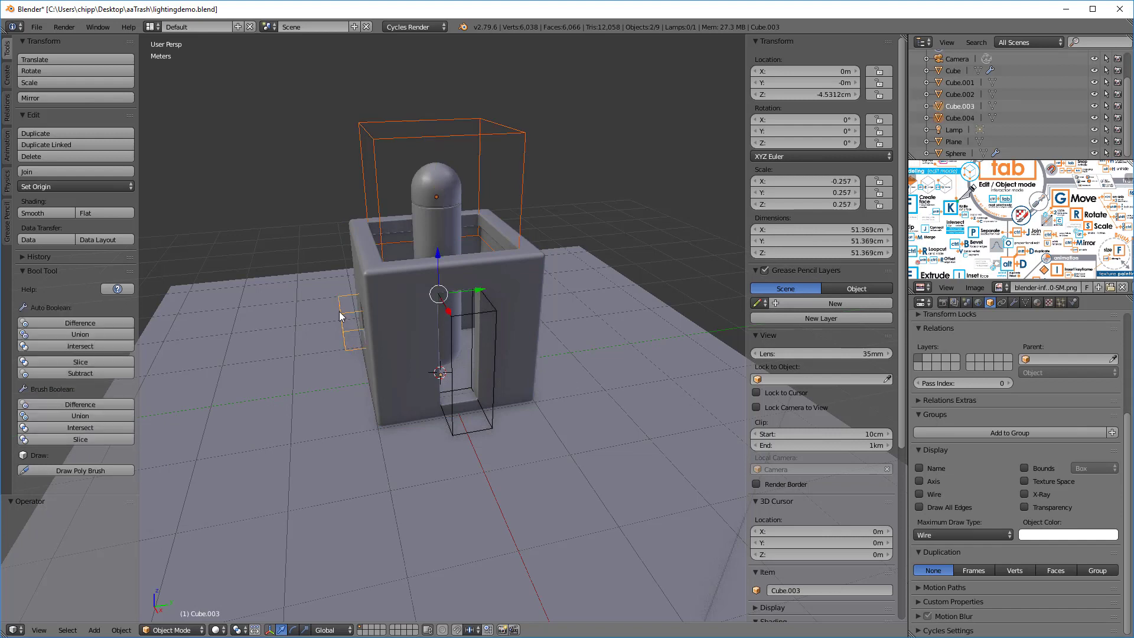
right_click(602, 305)
right_click(522, 166)
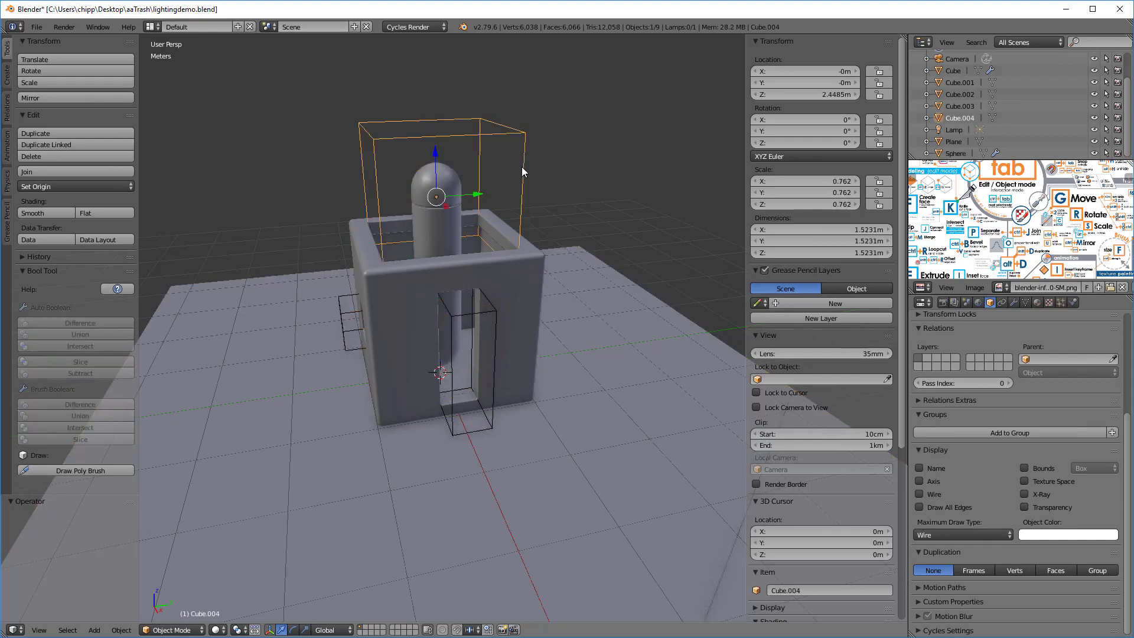
right_click(345, 313, "shift")
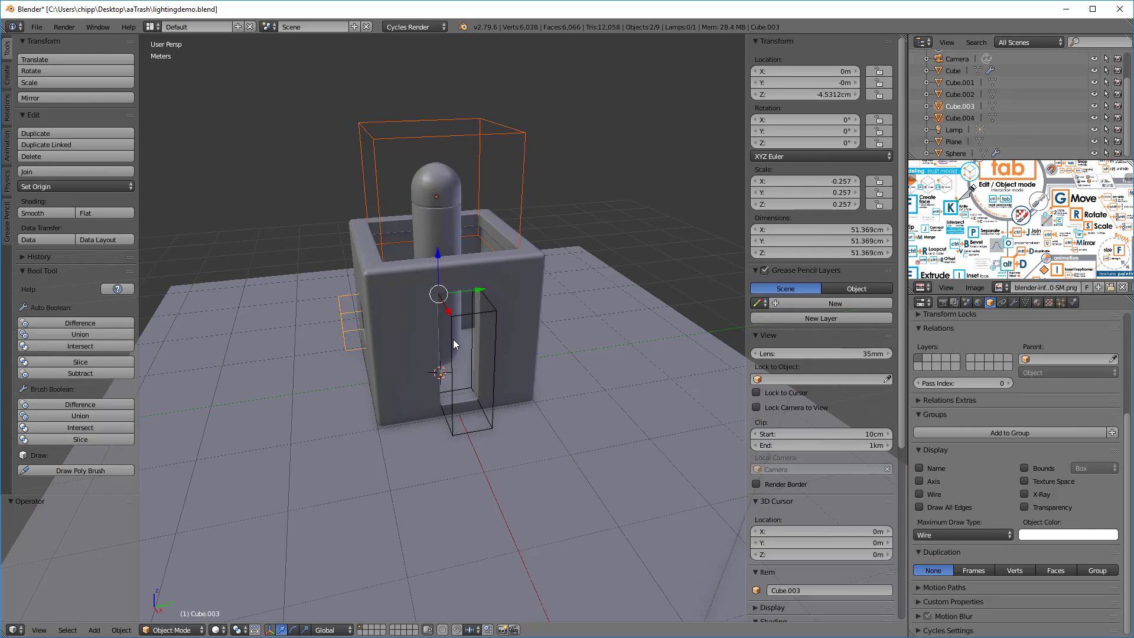
right_click(493, 392, "shift")
middle_click_drag(594, 386, 520, 386)
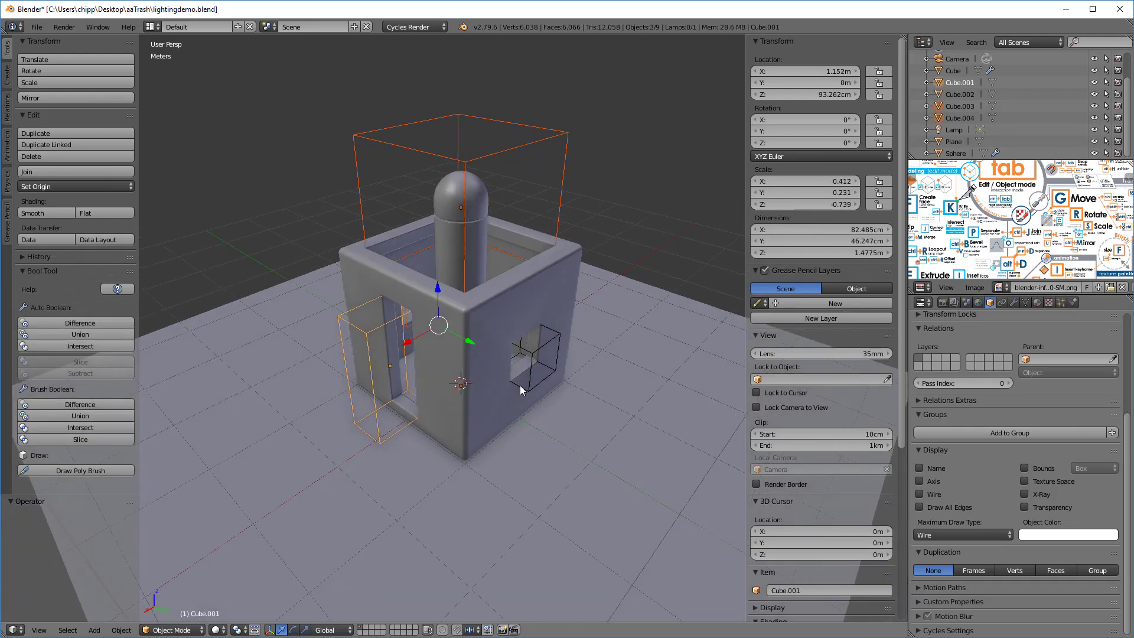
right_click(536, 358, "shift")
Move the selected cutter boxes to another layer.
key("m")
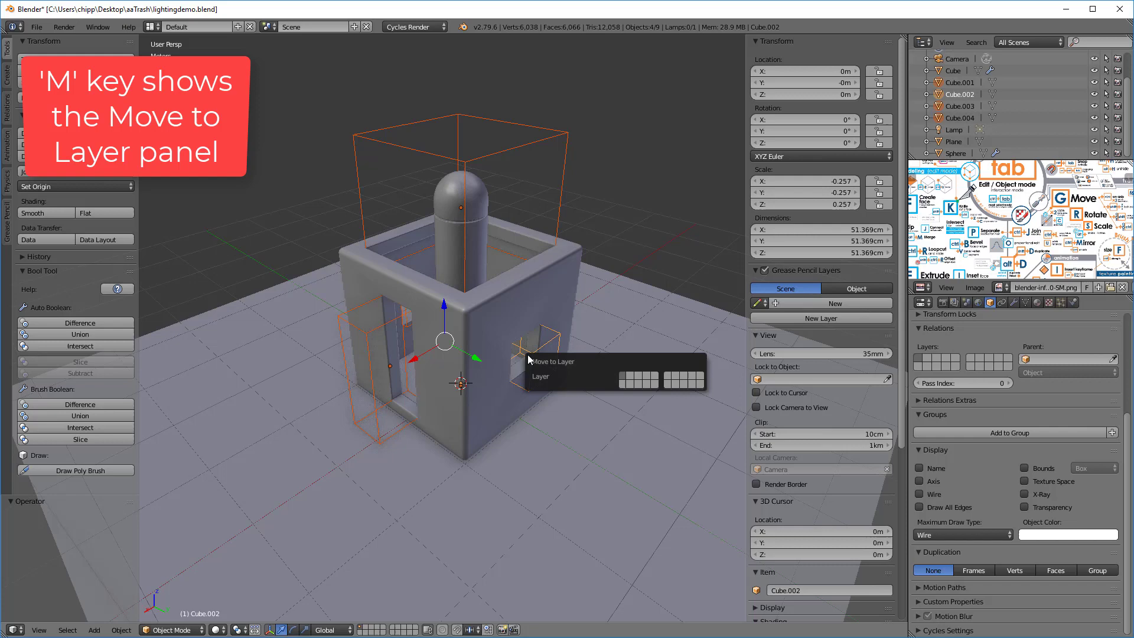
left_click(700, 384)
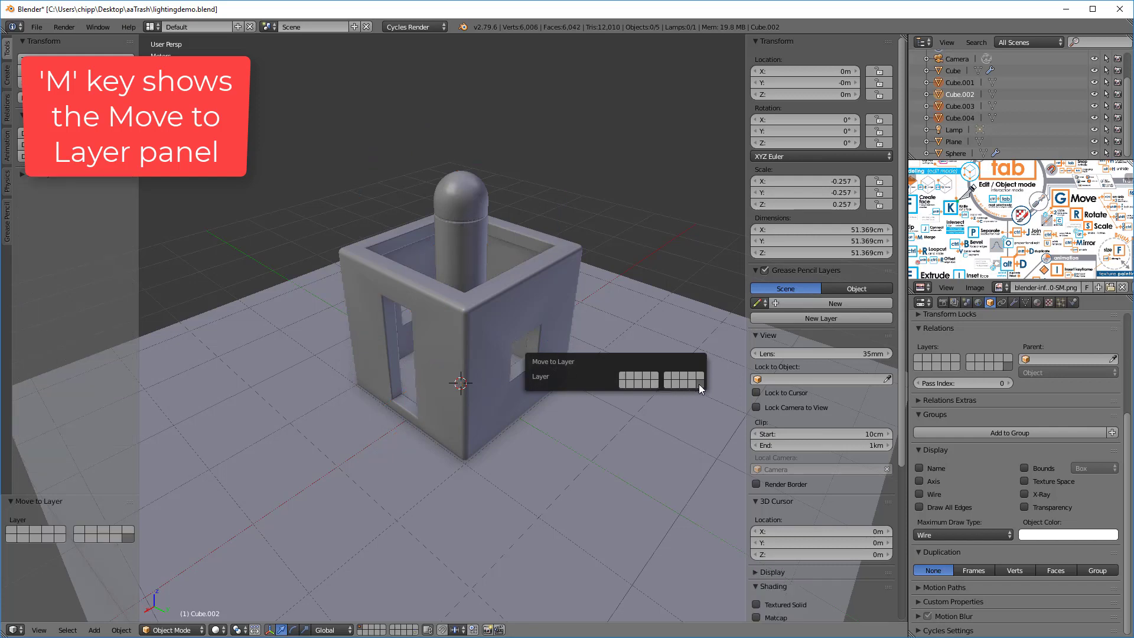
middle_click_drag(268, 382, 374, 381)
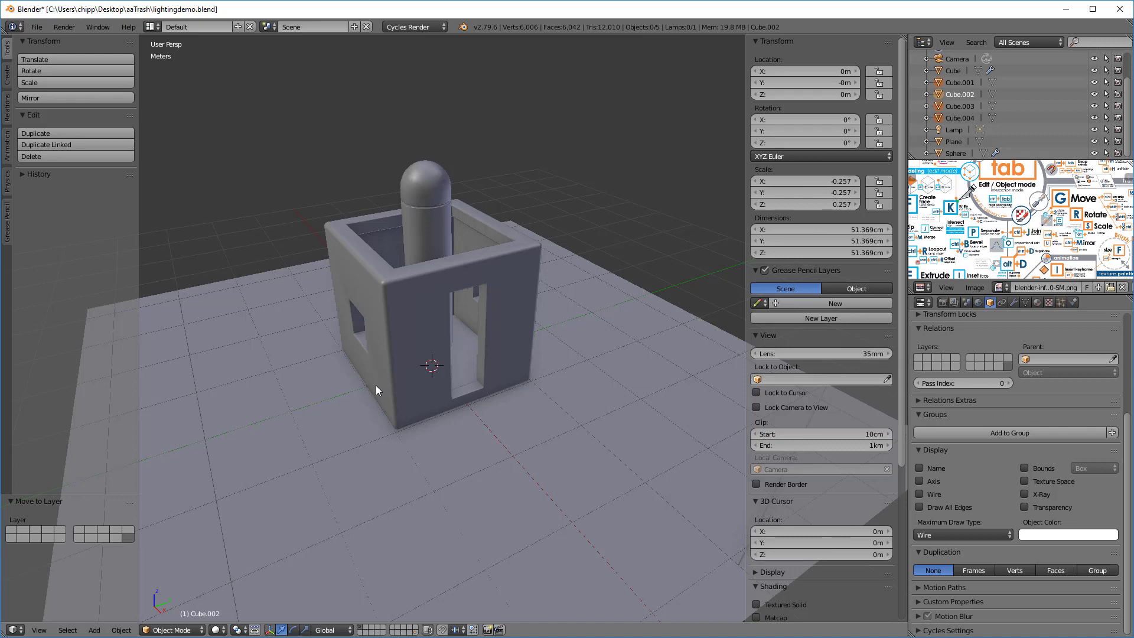
Switch the viewport from the rendered preview to Material shading and select the hollow cube.
key("shift+z")
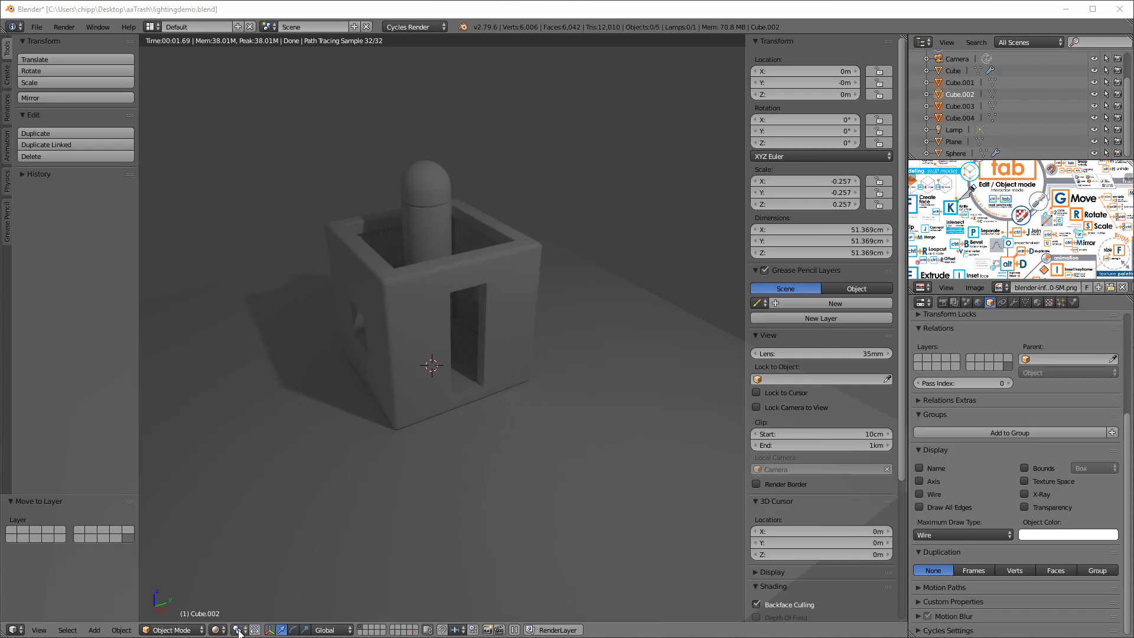
left_click(217, 631)
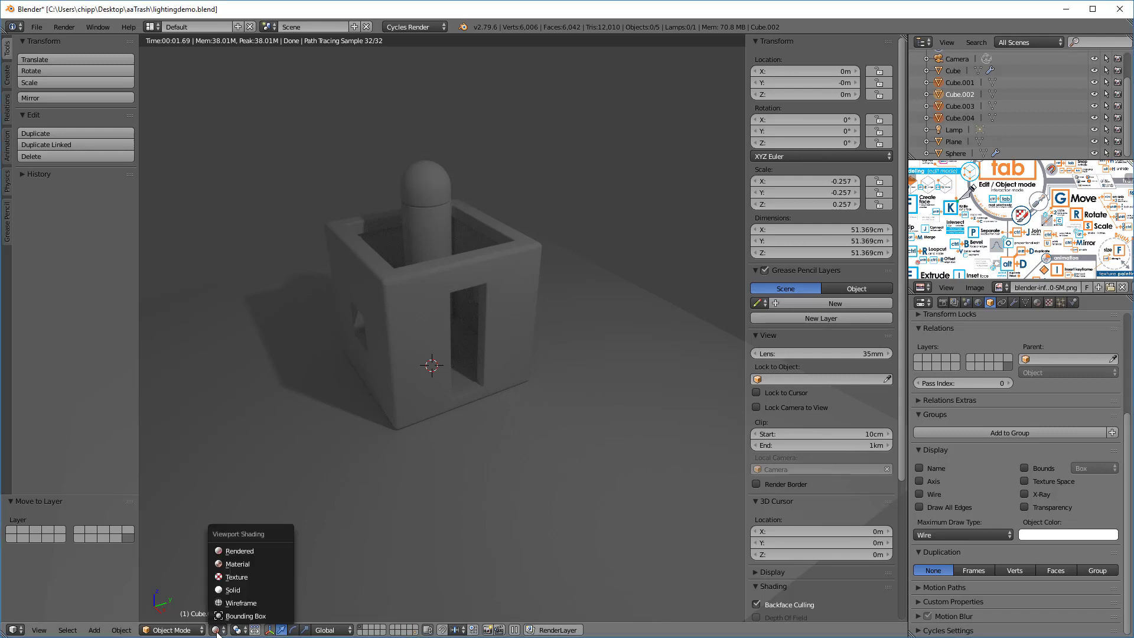
left_click(236, 562)
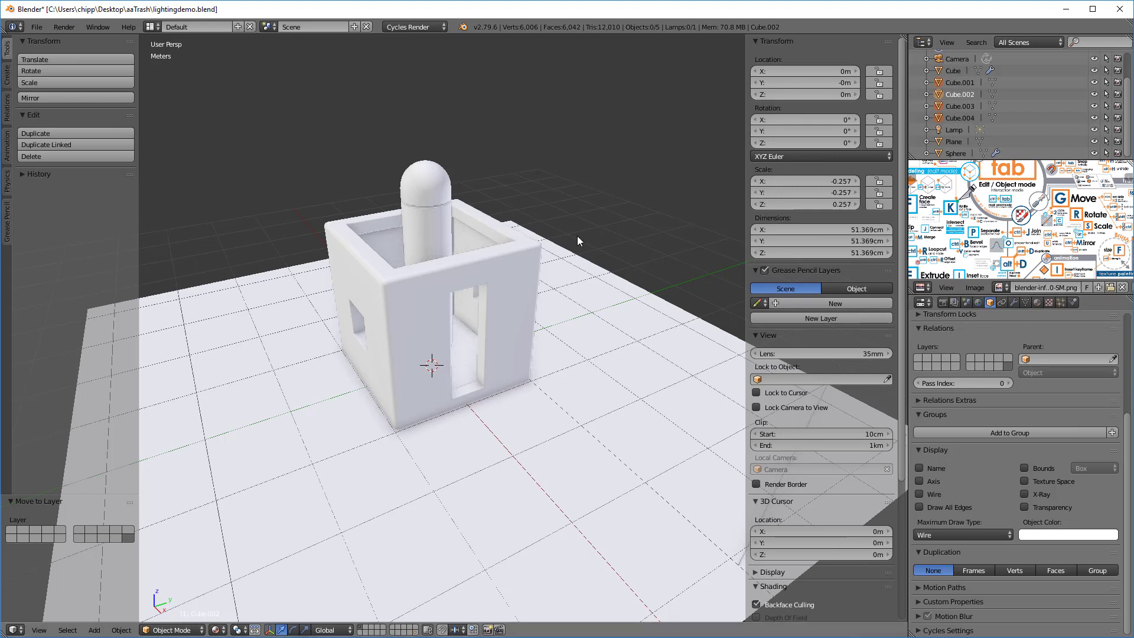
right_click(520, 273)
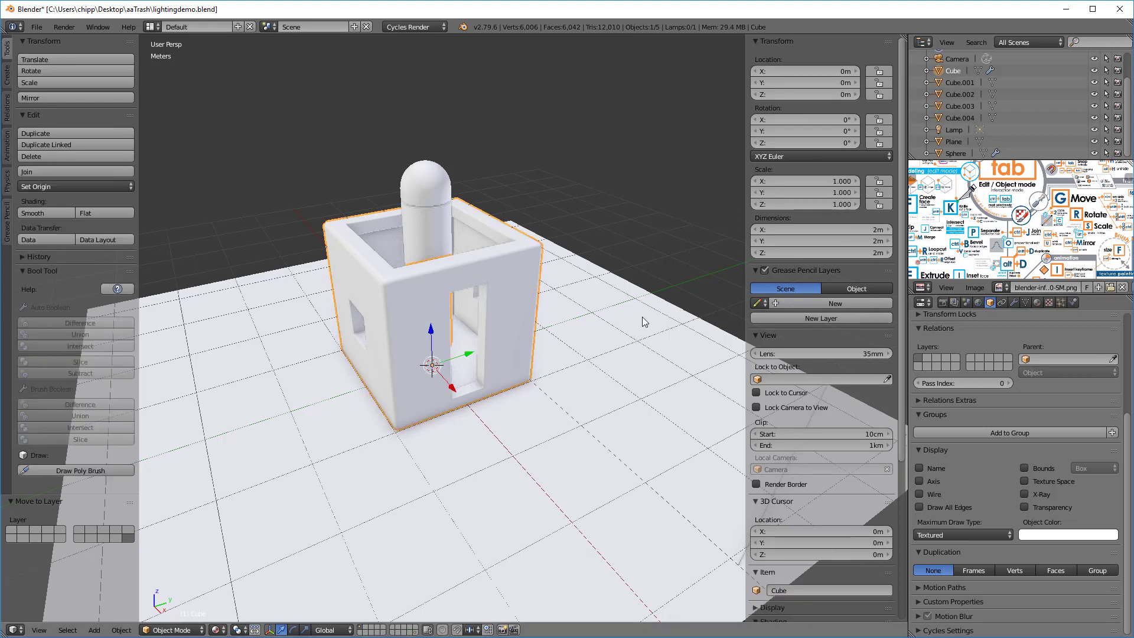
Give the hollow cube a new Diffuse material coloured purple (RGB 0.360, 0.215, 0.800).
left_click(1036, 303)
left_click(1123, 341)
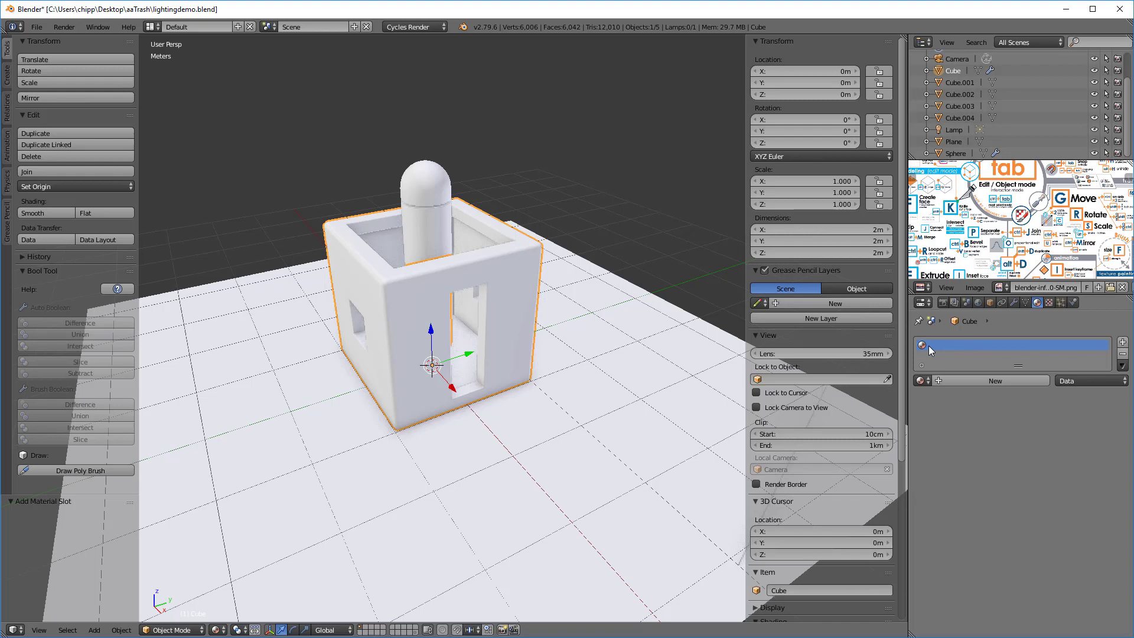
left_click(978, 381)
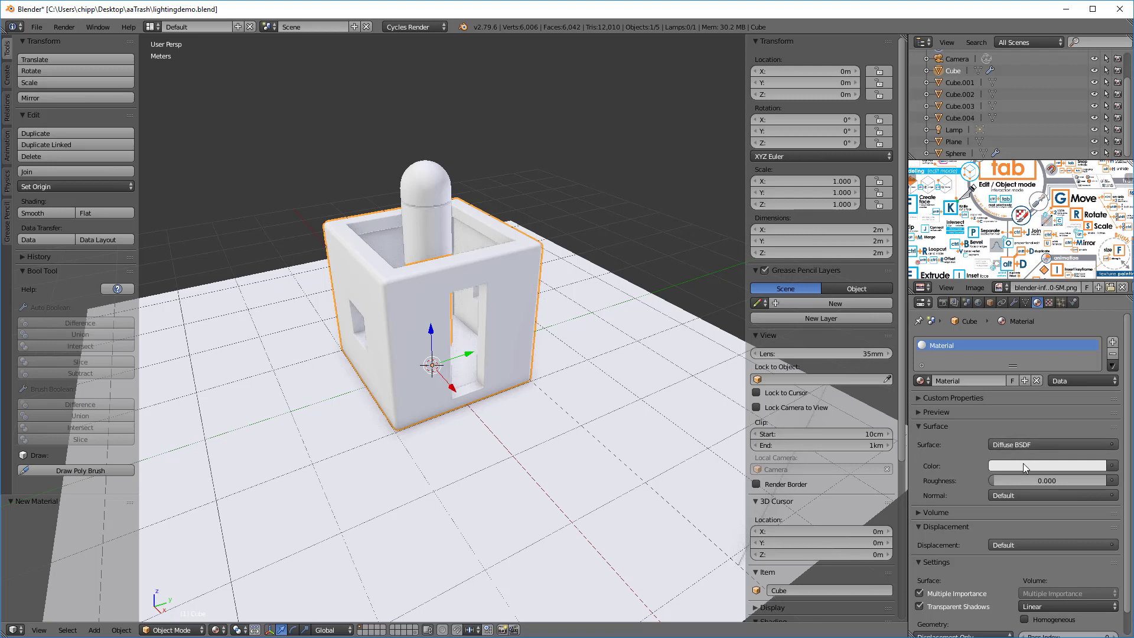
left_click(1039, 463)
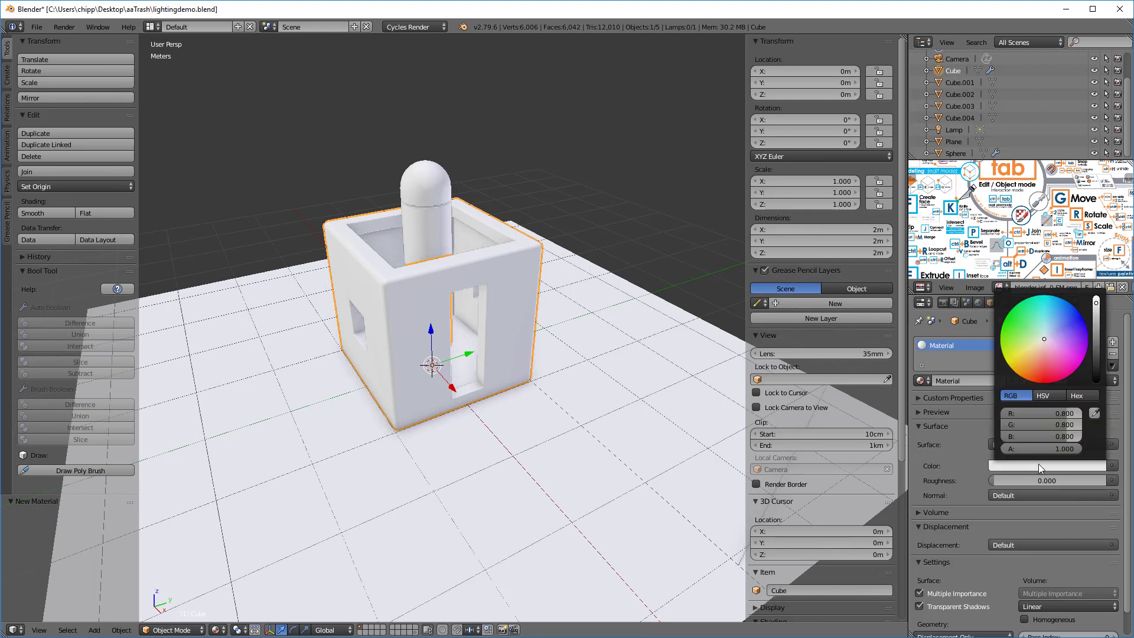
mouse_move(1062, 336)
left_mouse_down()
mouse_move(1069, 329)
mouse_move(1066, 338)
left_mouse_up()
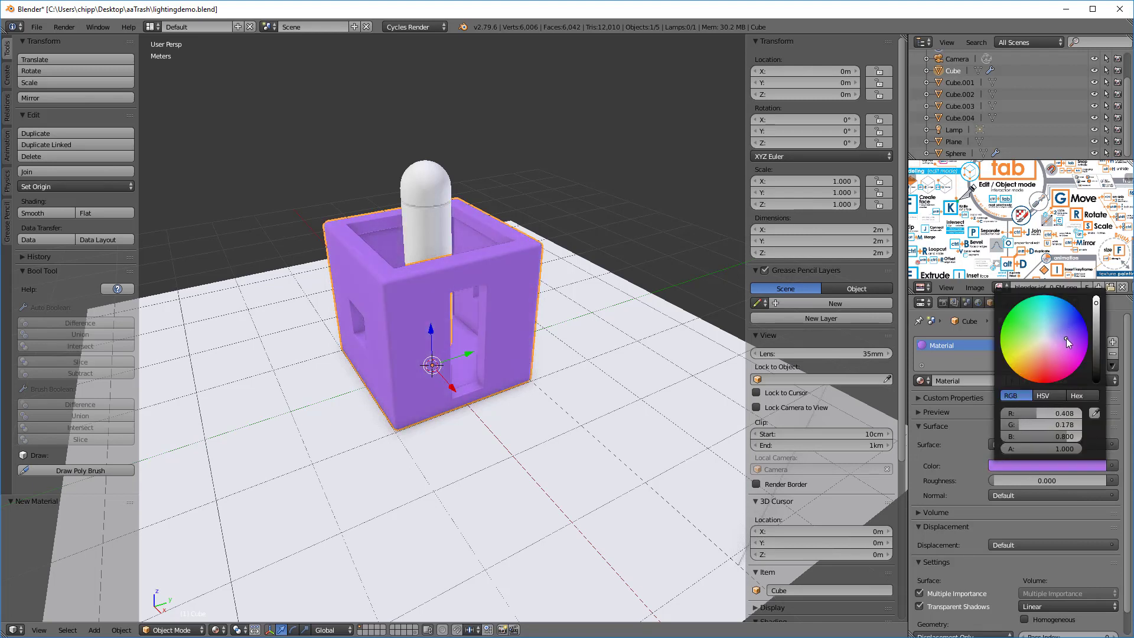
right_click(424, 196)
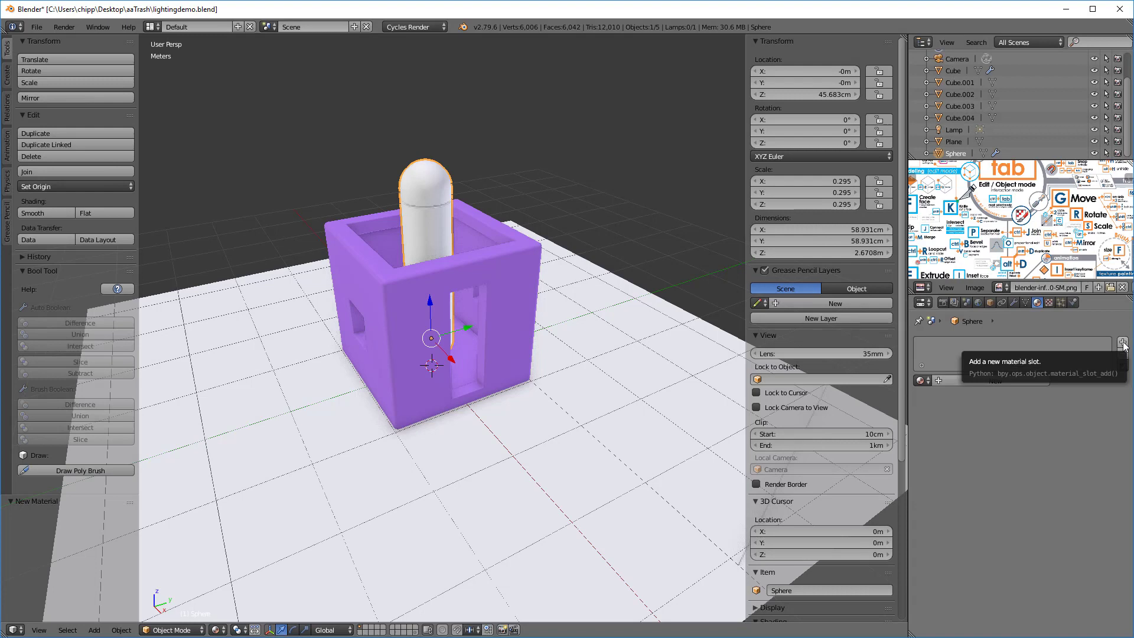
Add a new Principled BSDF material to the capsule with Metallic set to 1.0.
left_click(1123, 344)
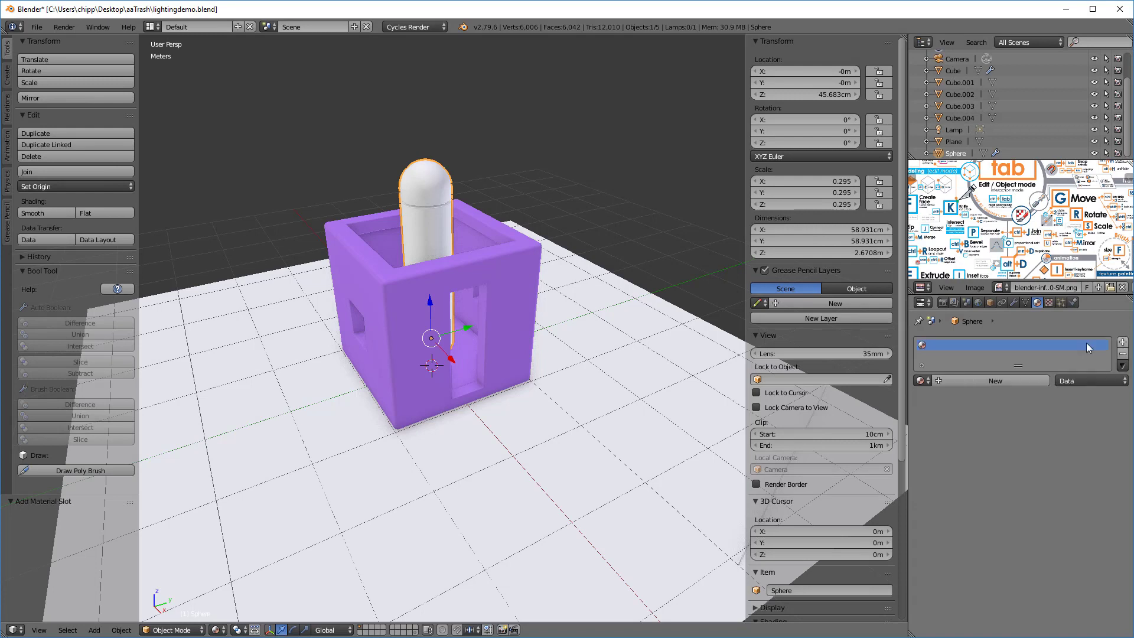
left_click(967, 383)
left_click(1022, 444)
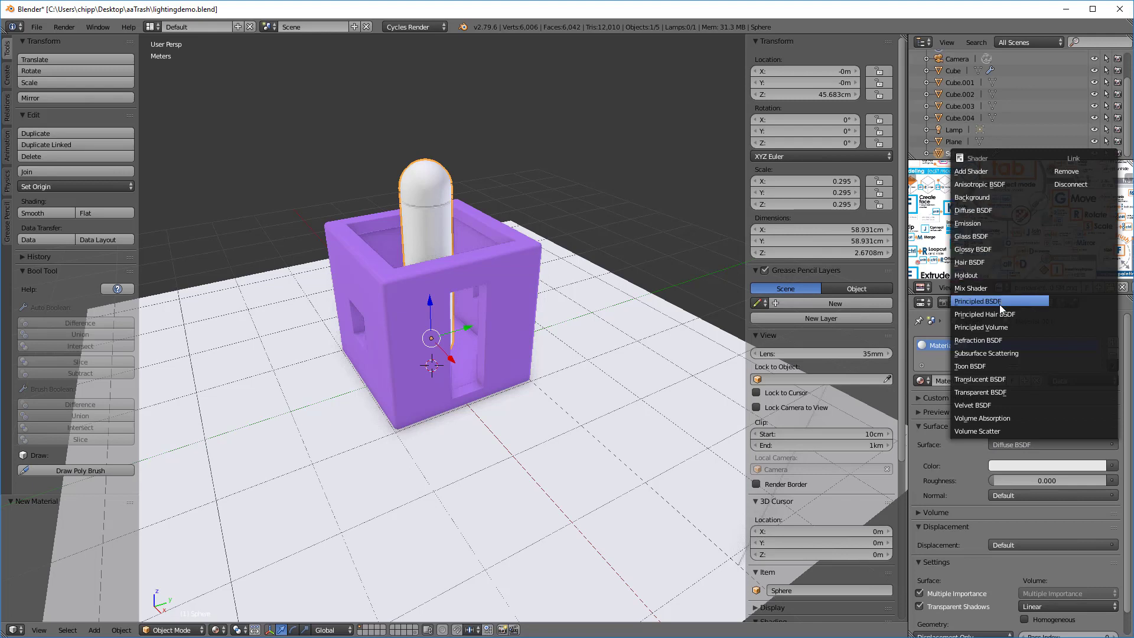
left_click(976, 302)
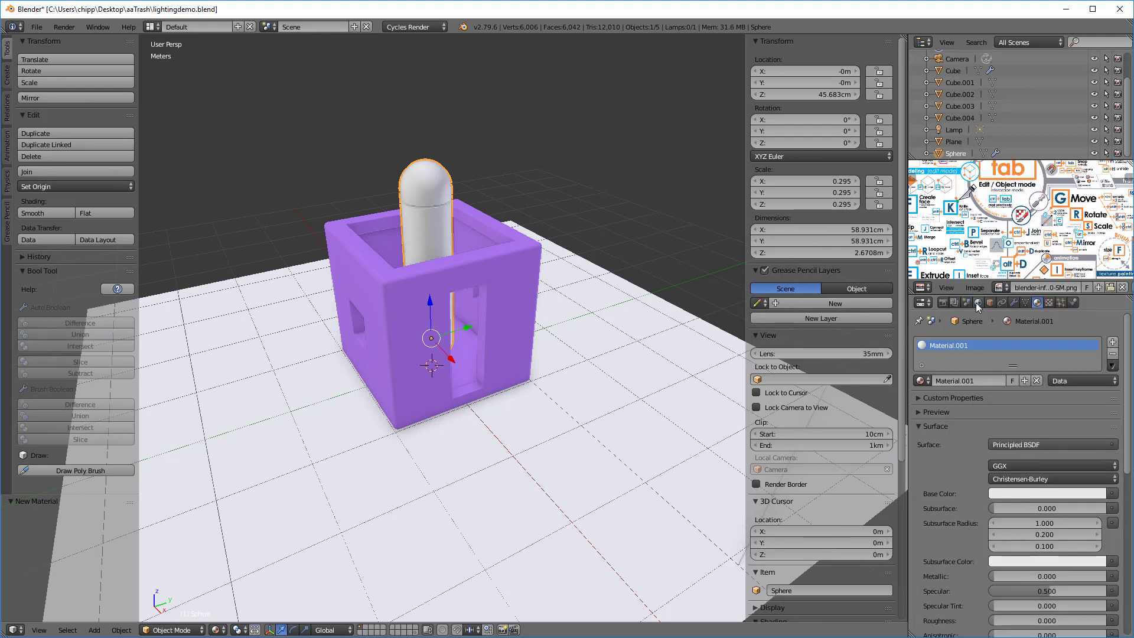
scroll(1068, 446, "down", 3)
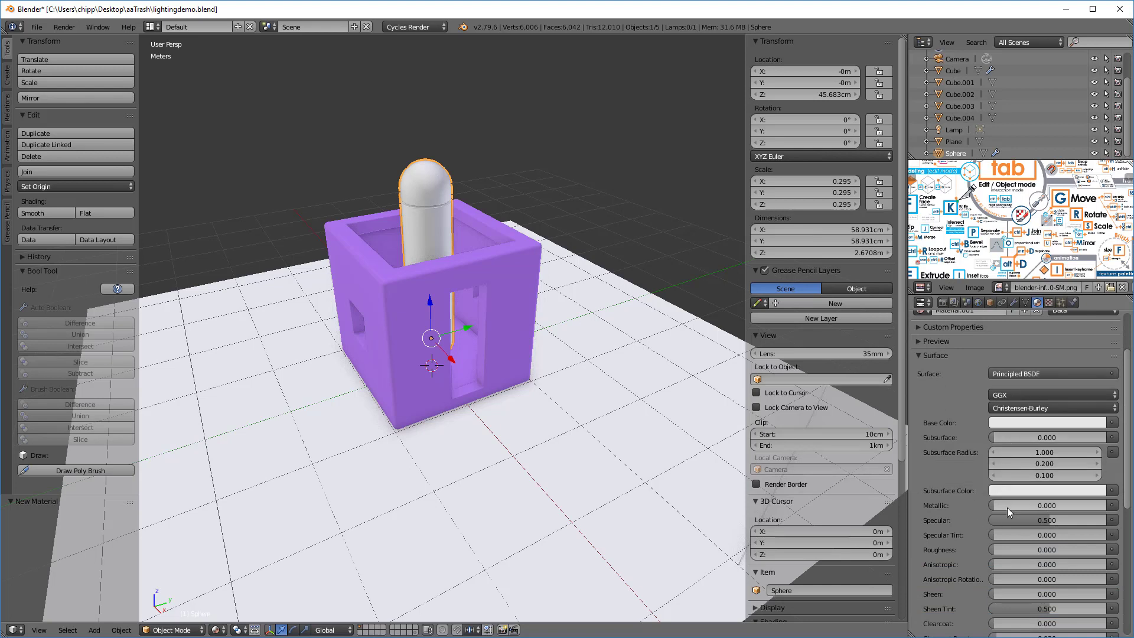
left_click_drag(994, 506, 1093, 505)
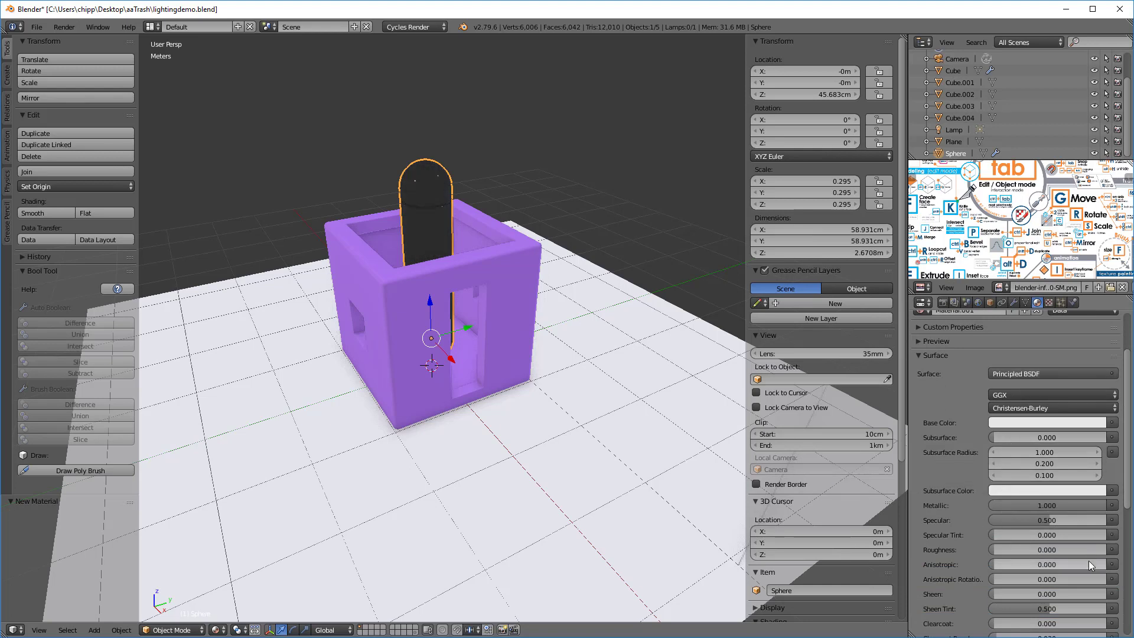
Give the capsule a near-black base colour and roughness 0.209.
left_click(1046, 422)
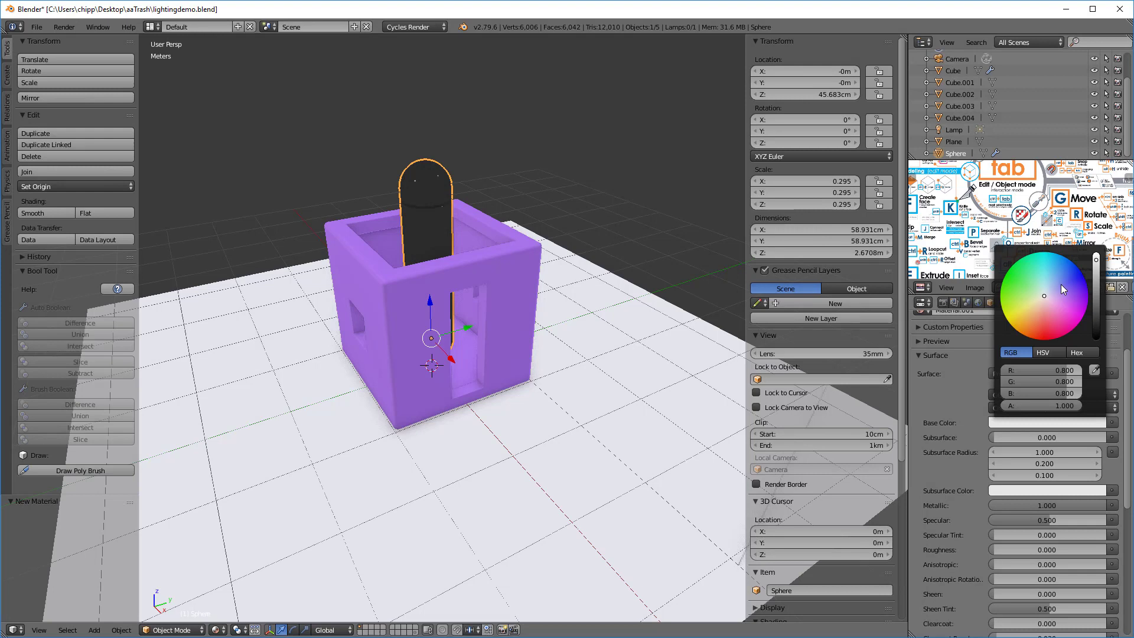
mouse_move(1064, 285)
left_mouse_down()
mouse_move(1050, 262)
mouse_move(1015, 272)
mouse_move(1013, 287)
mouse_move(1024, 287)
left_mouse_up()
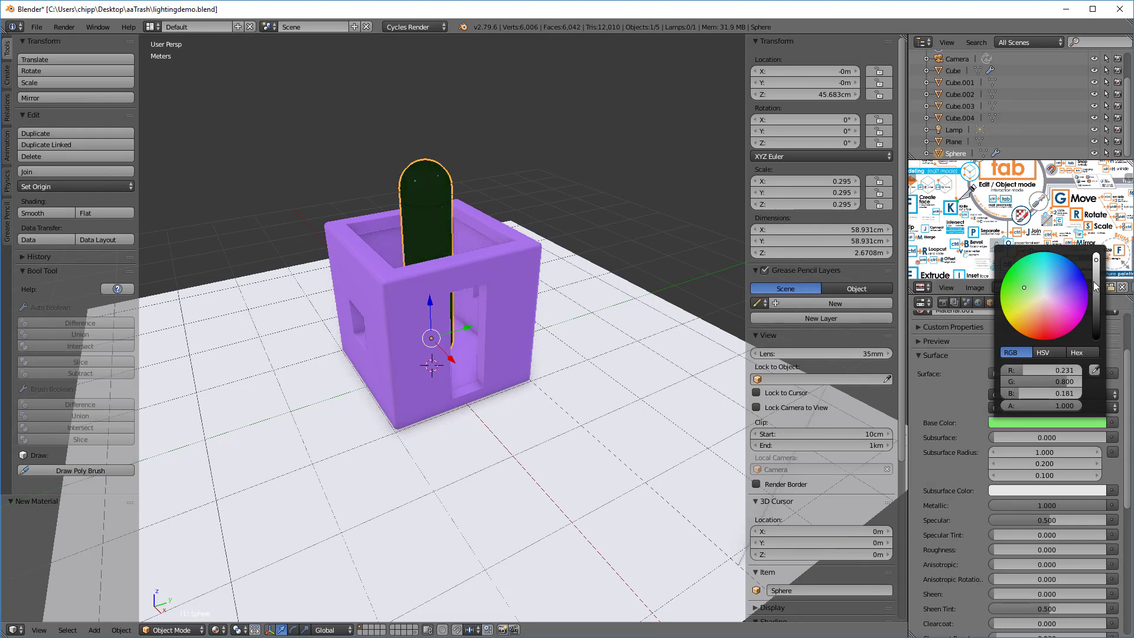
mouse_move(1096, 260)
left_mouse_down()
mouse_move(1111, 381)
mouse_move(1115, 266)
mouse_move(1121, 297)
left_mouse_up()
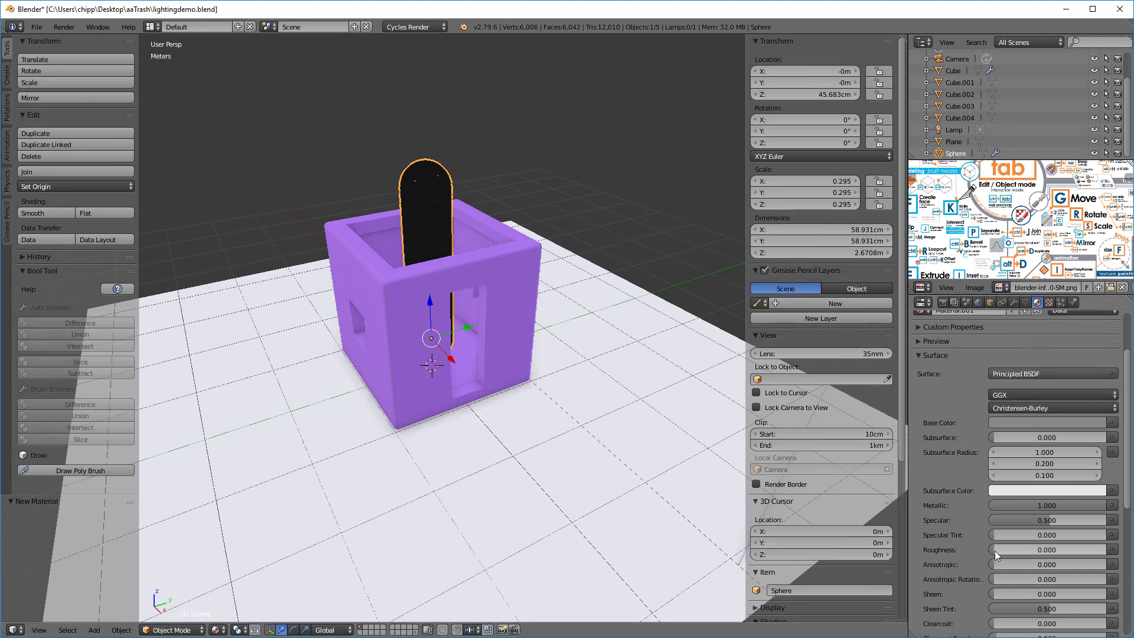
left_click_drag(995, 551, 1016, 550)
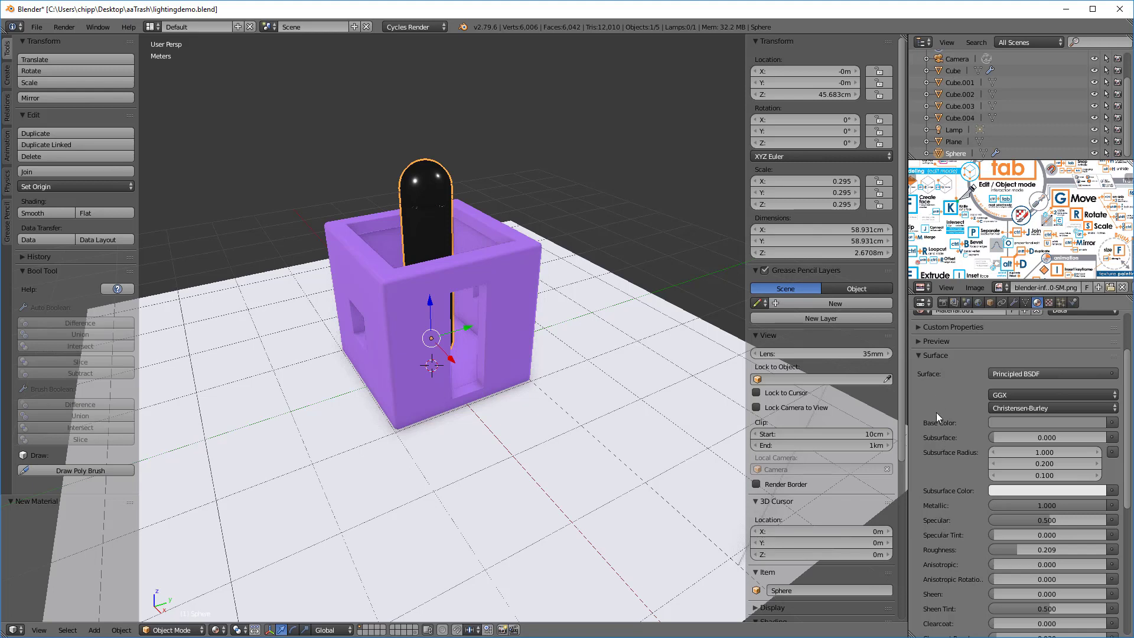
scroll(937, 412, "up", 3)
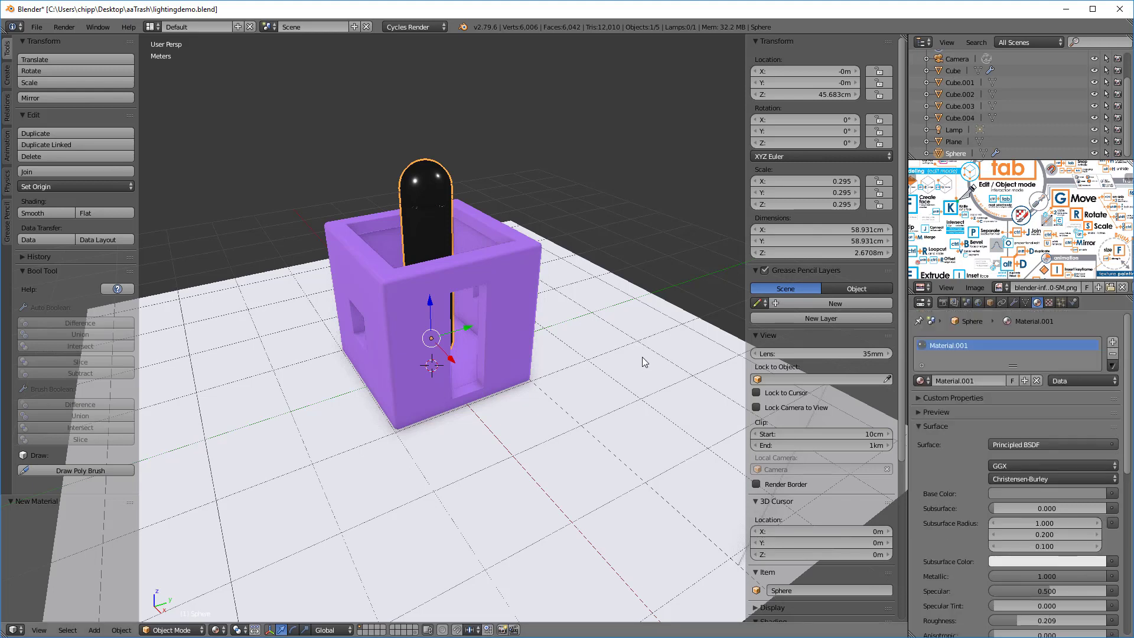
Add a new material named 'groundplane' to the plane and darken its colour to grey 0.233.
right_click(642, 358)
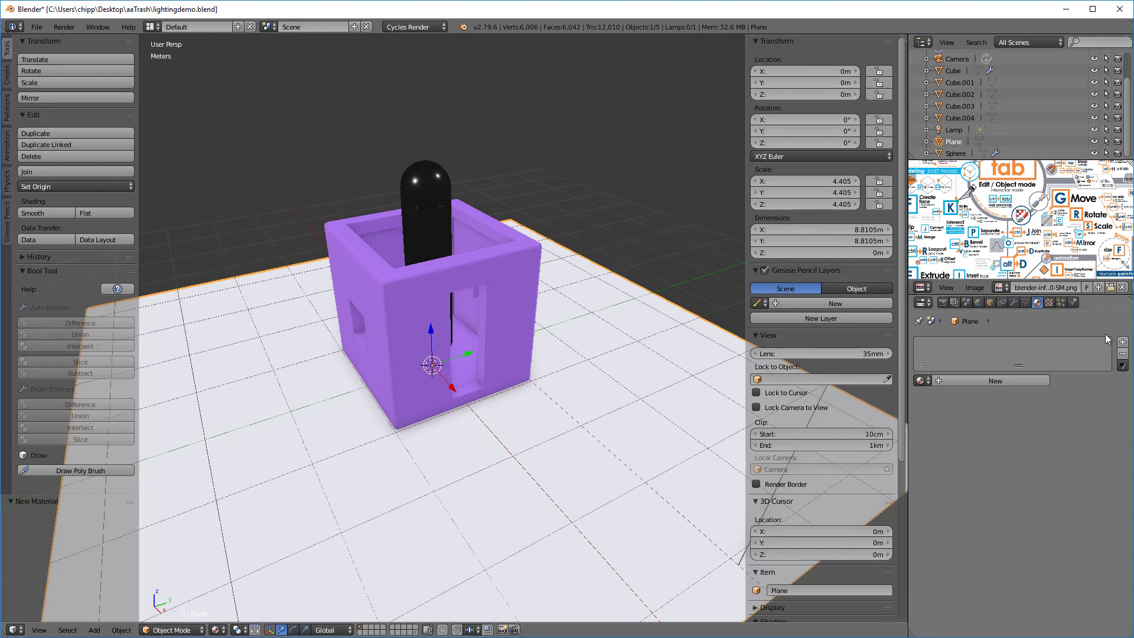
left_click(1123, 341)
left_click(948, 382)
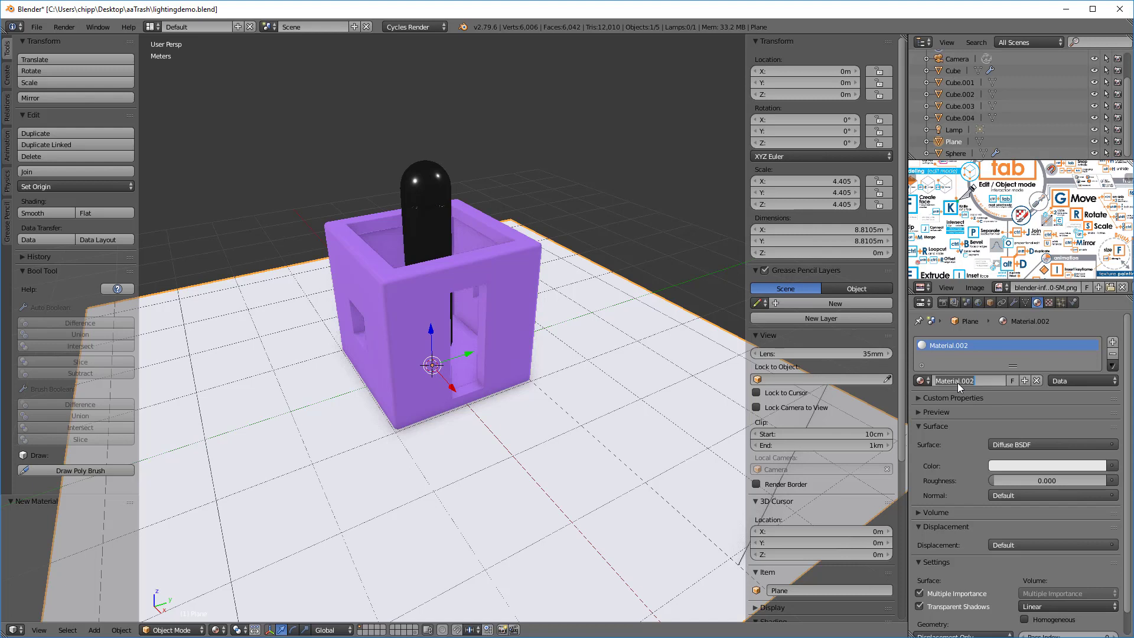
type("groundplane")
key("Return")
left_click(1029, 466)
left_click_drag(1097, 330, 1097, 344)
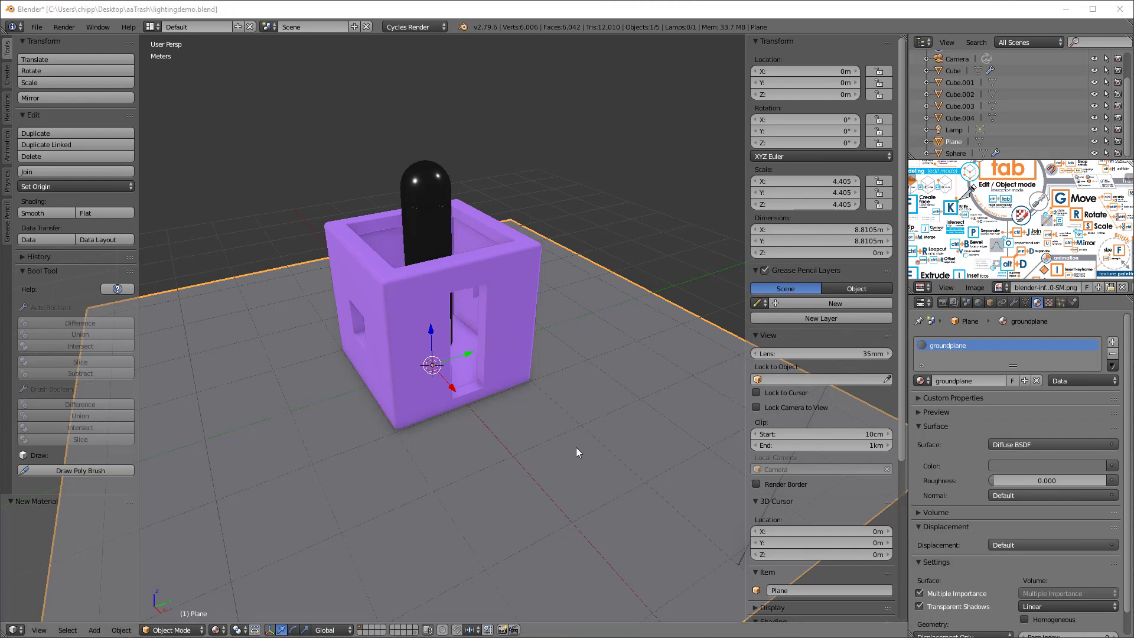
Preview in Cycles and make the lamp a node-based Sun with emission strength 2.3.
key("shift+z")
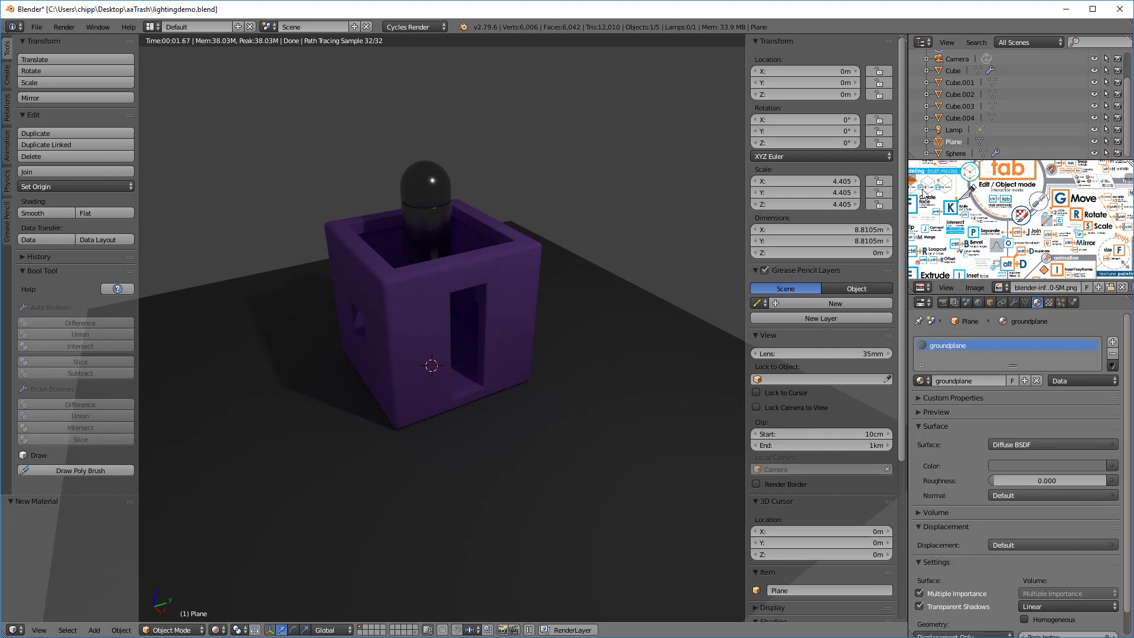
left_click(954, 130)
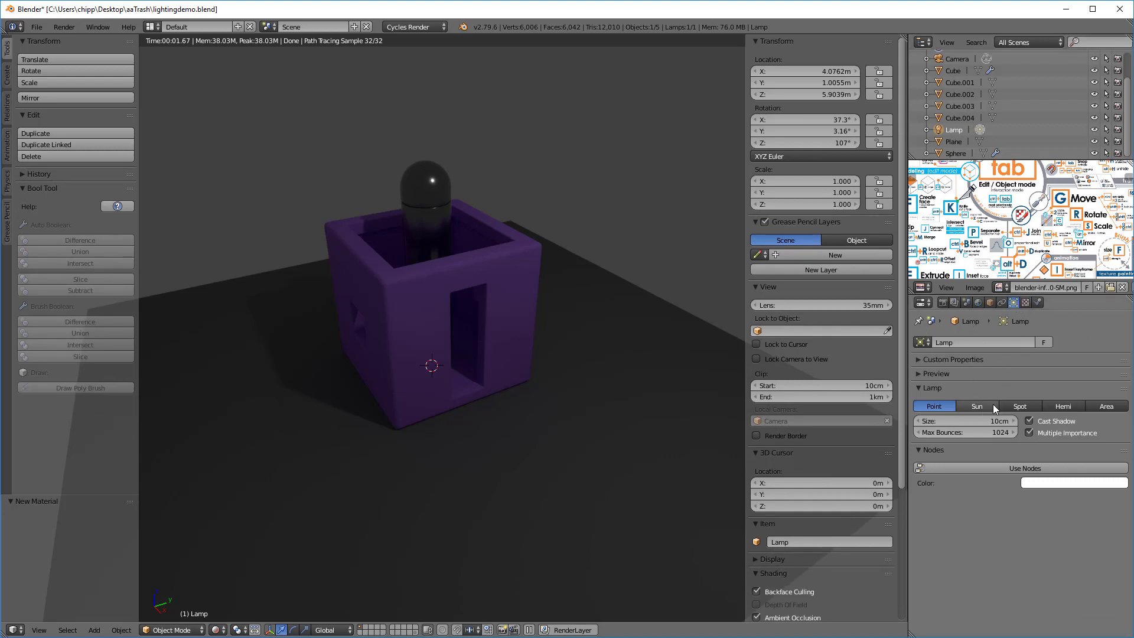
left_click(977, 406)
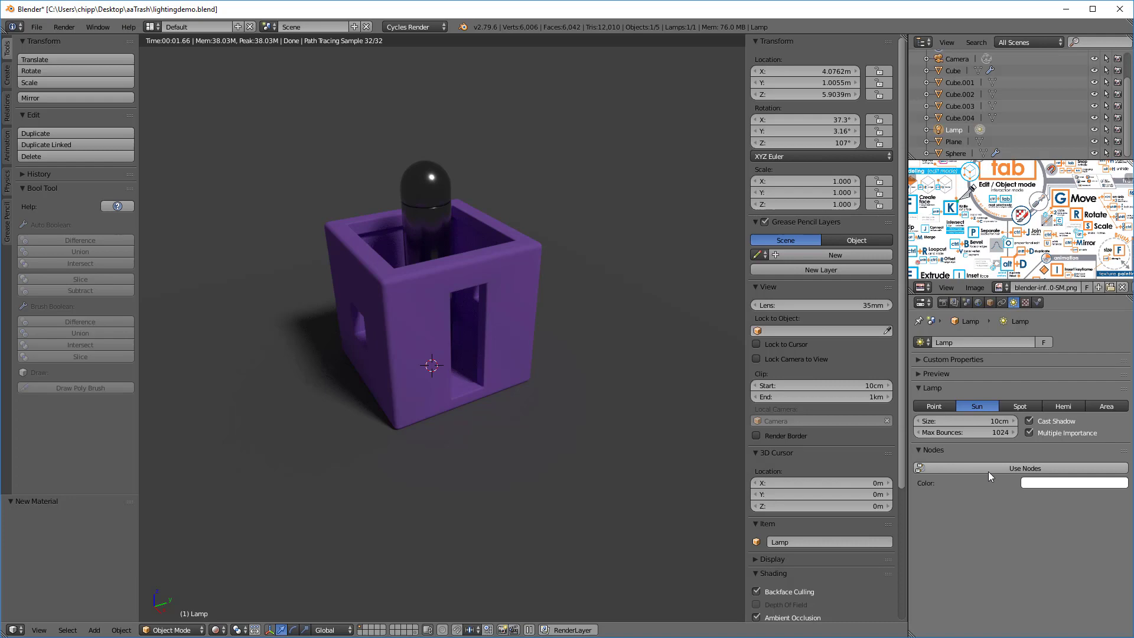
left_click(1005, 468)
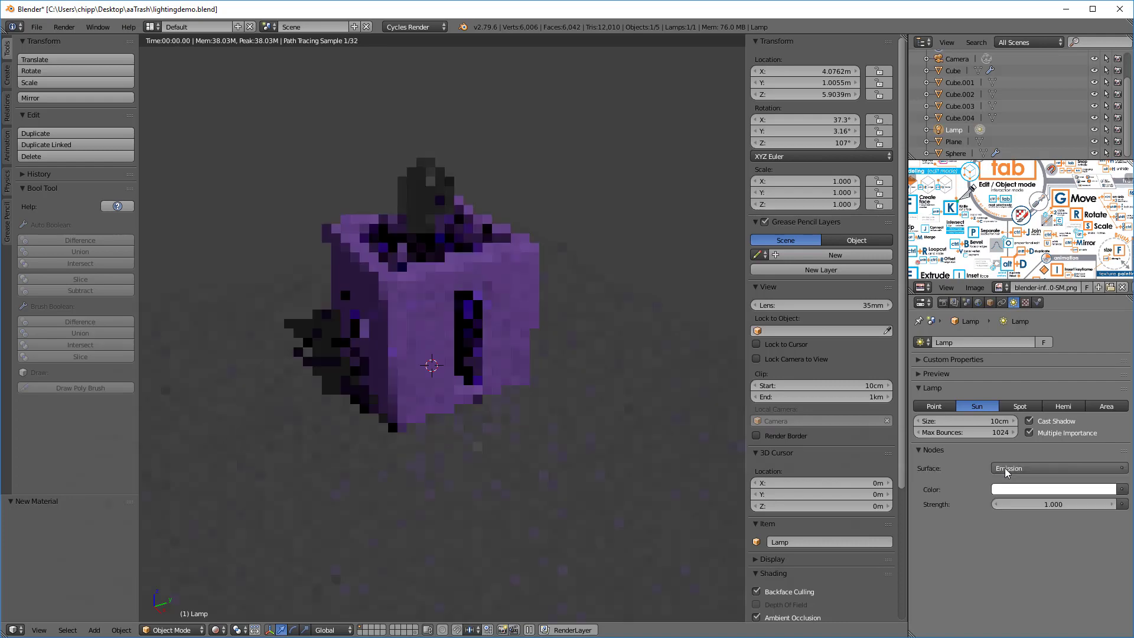
left_click_drag(1043, 504, 1070, 505)
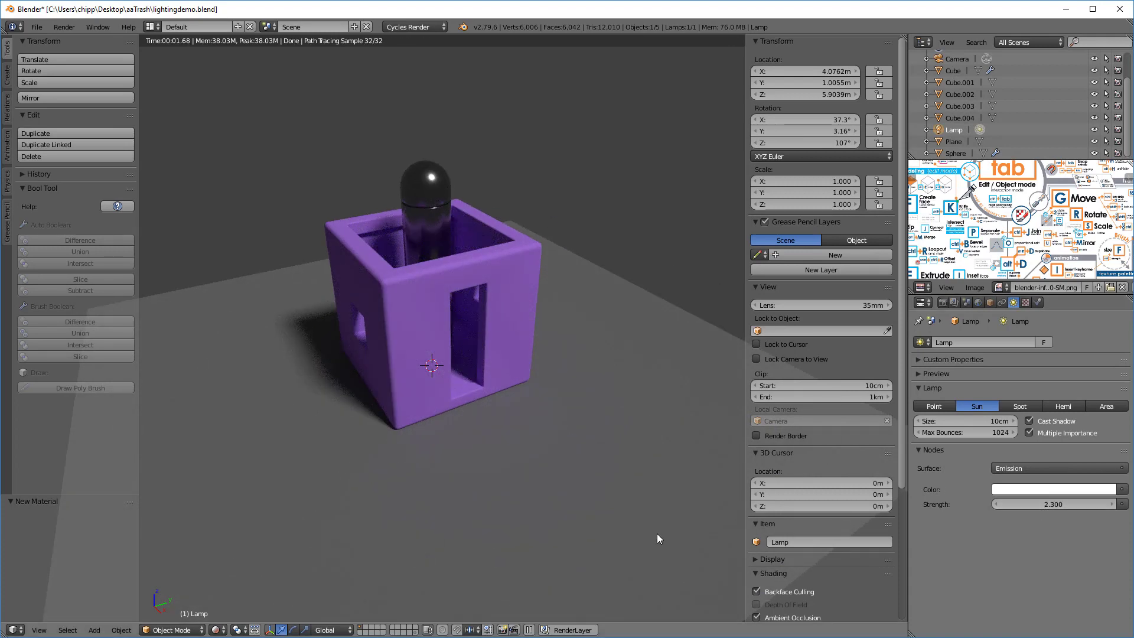
right_click(632, 325)
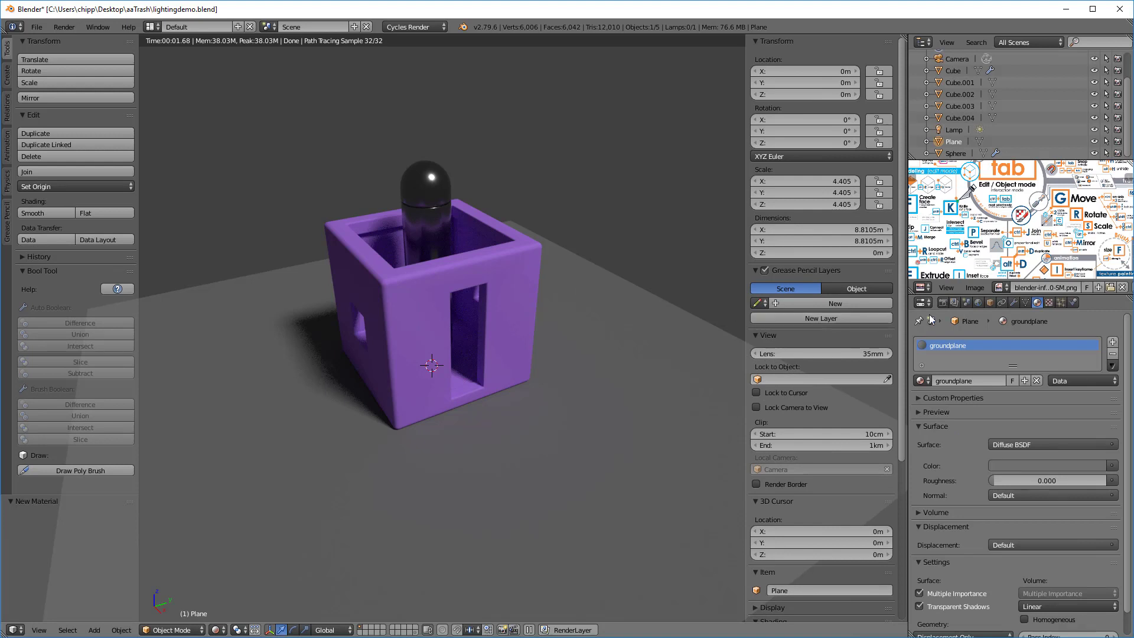
Tick Shadow Catcher in the ground plane's Cycles object settings.
left_click(990, 303)
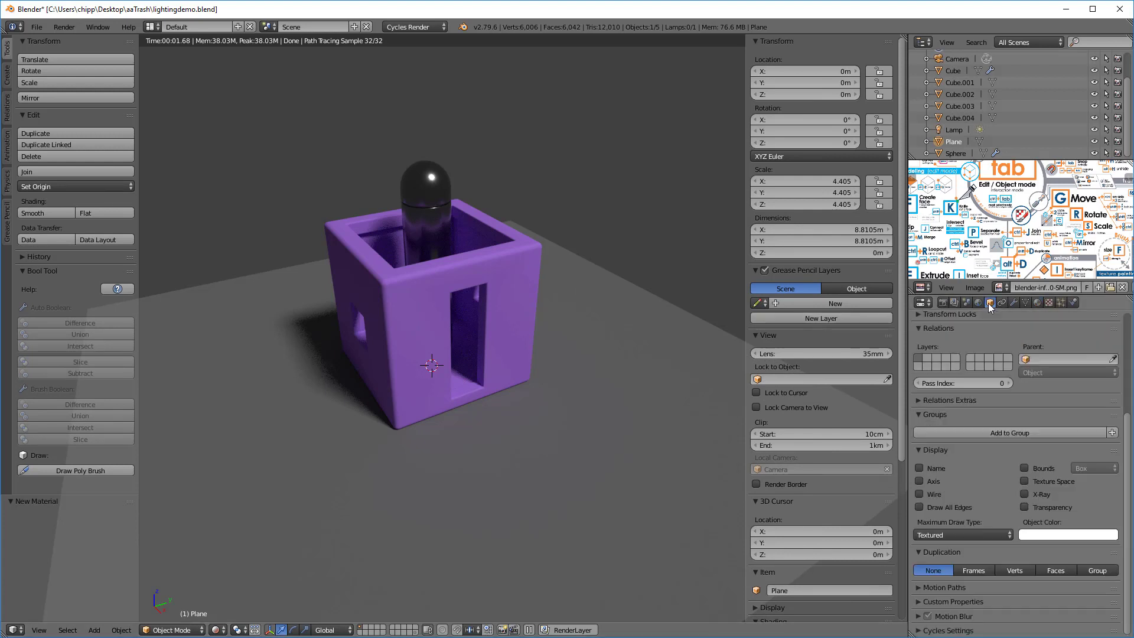
left_click(948, 630)
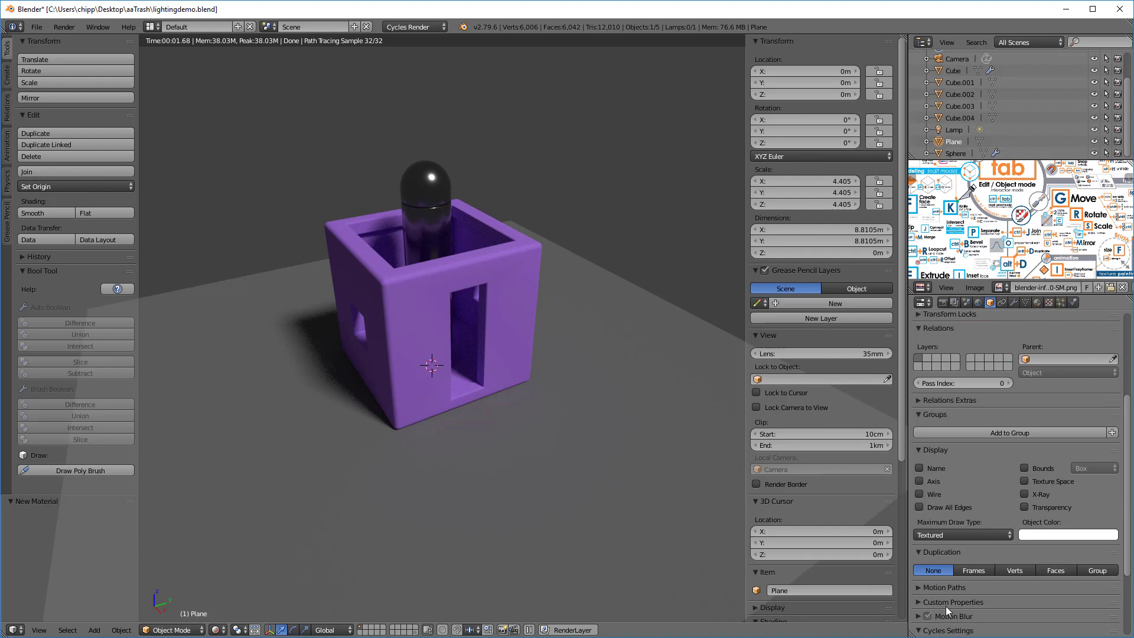
scroll(987, 562, "down", 5)
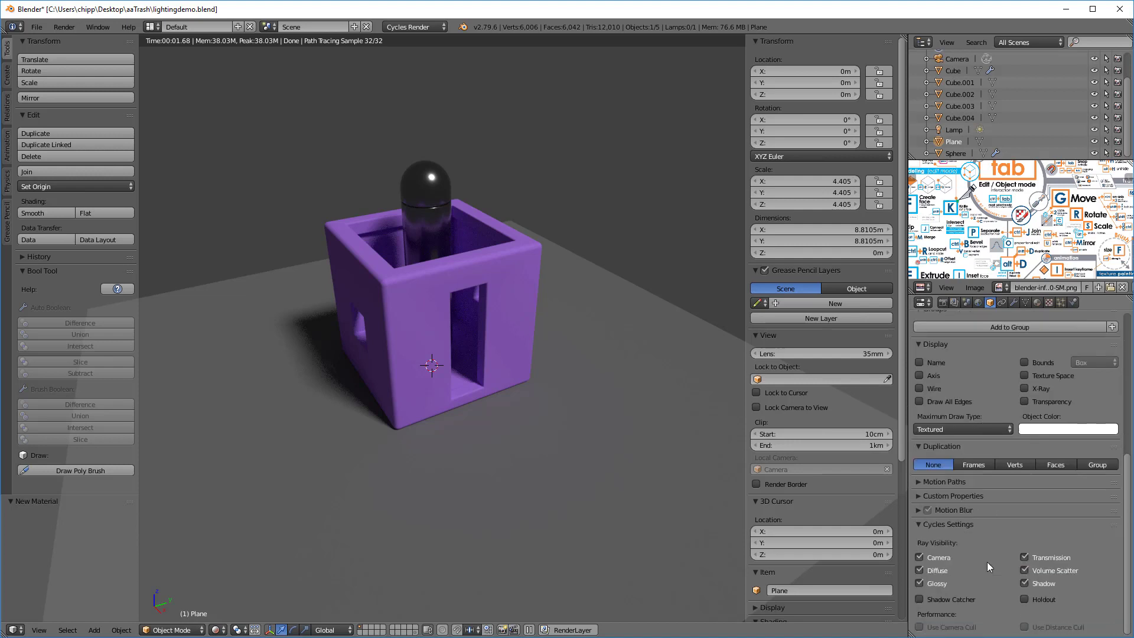
left_click(919, 599)
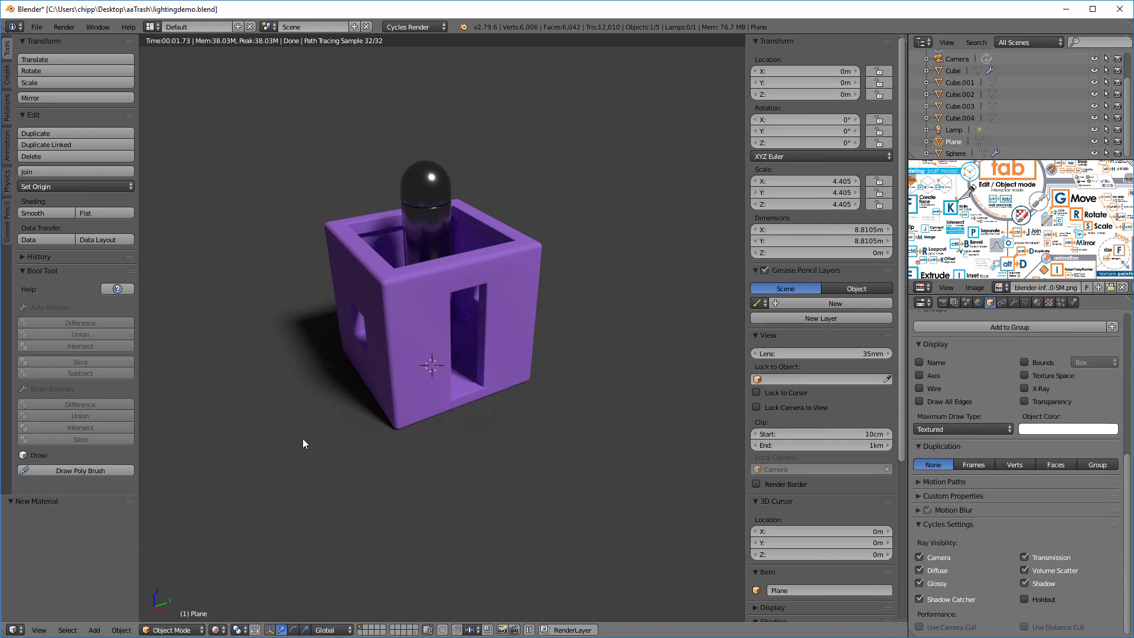
Brighten the world background colour.
left_click(977, 302)
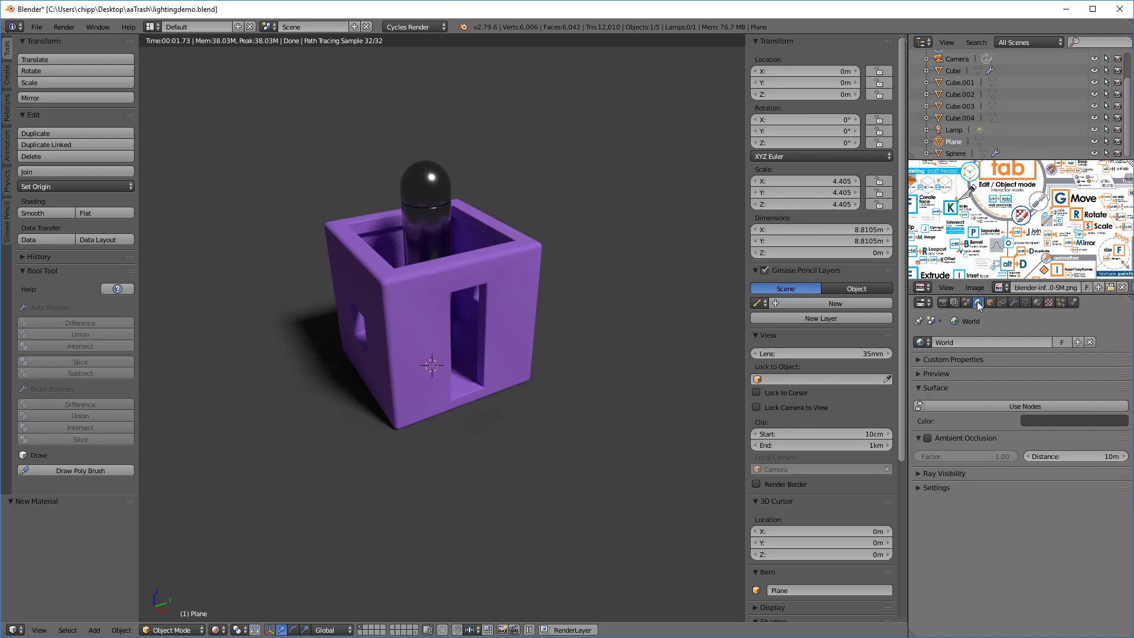
left_click(1059, 418)
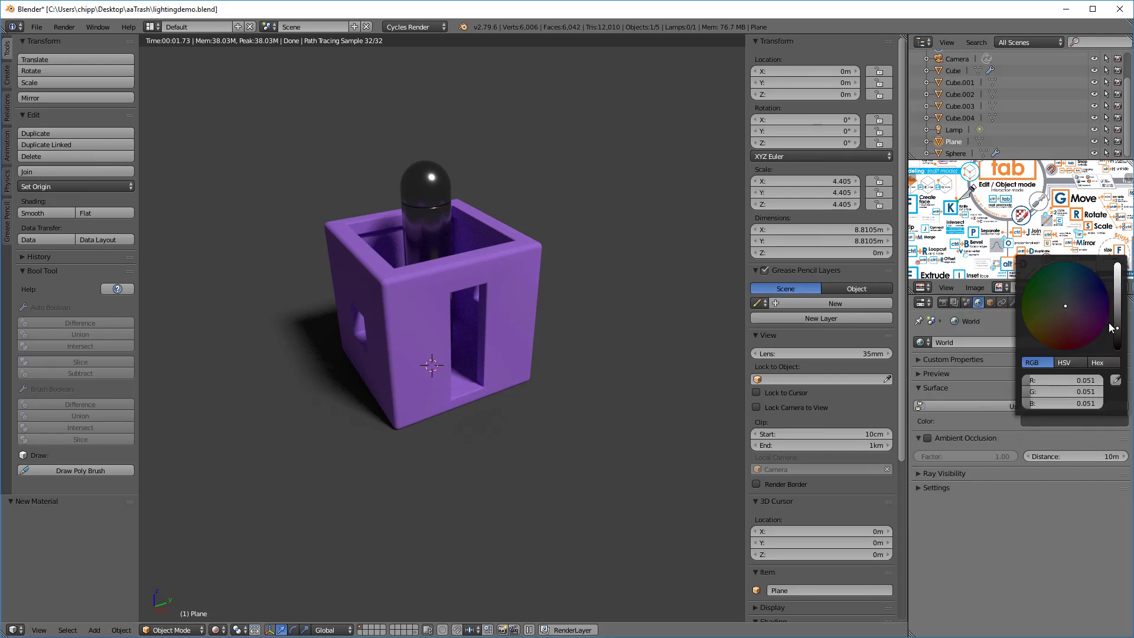
left_click_drag(1120, 324, 1070, 303)
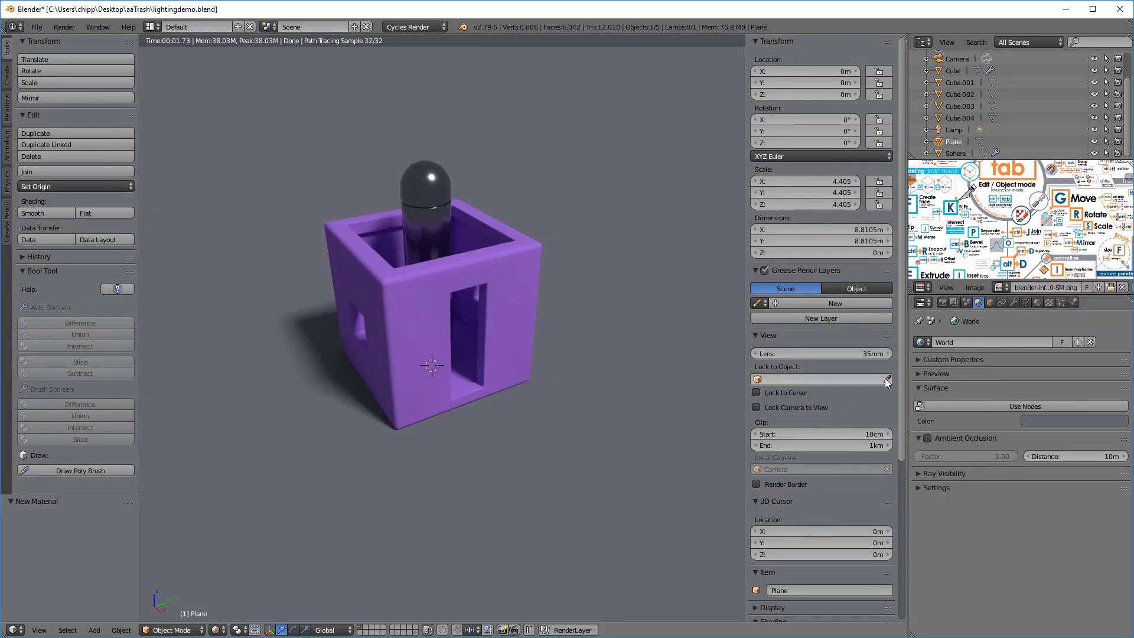
Set the sun lamp size to 26cm and save the blend file.
left_click(951, 129)
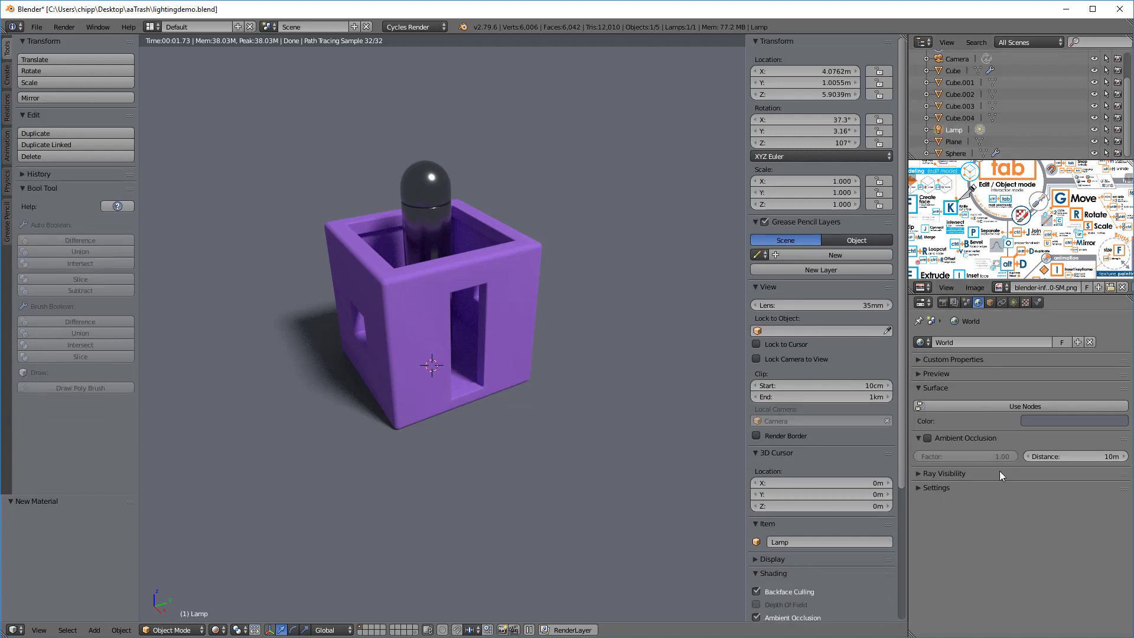
left_click(1011, 302)
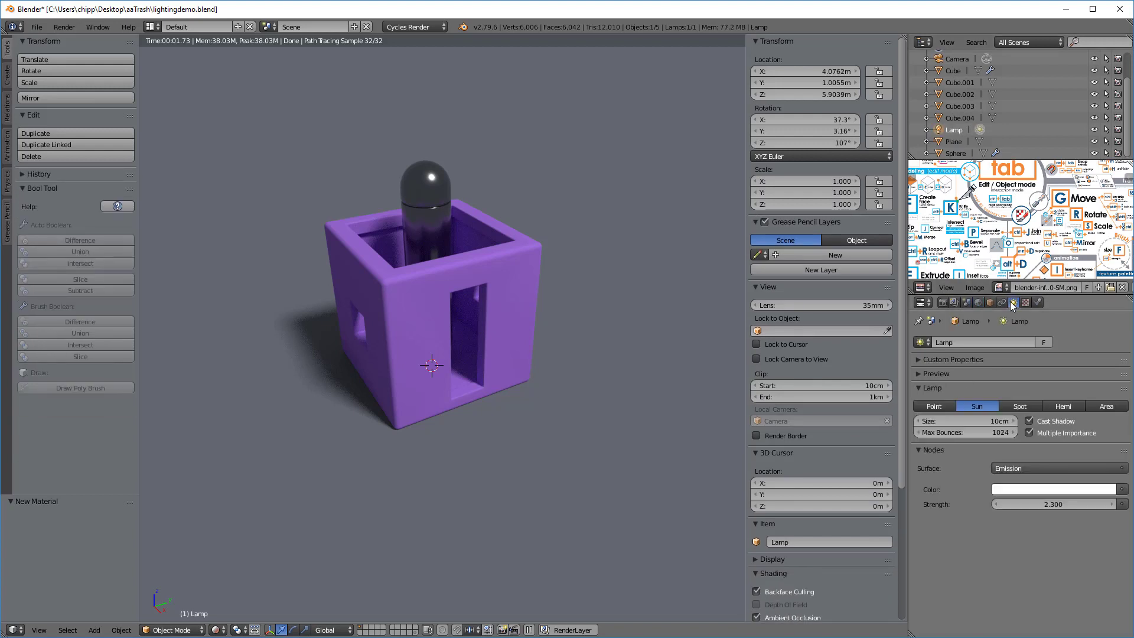
left_click_drag(940, 421, 971, 421)
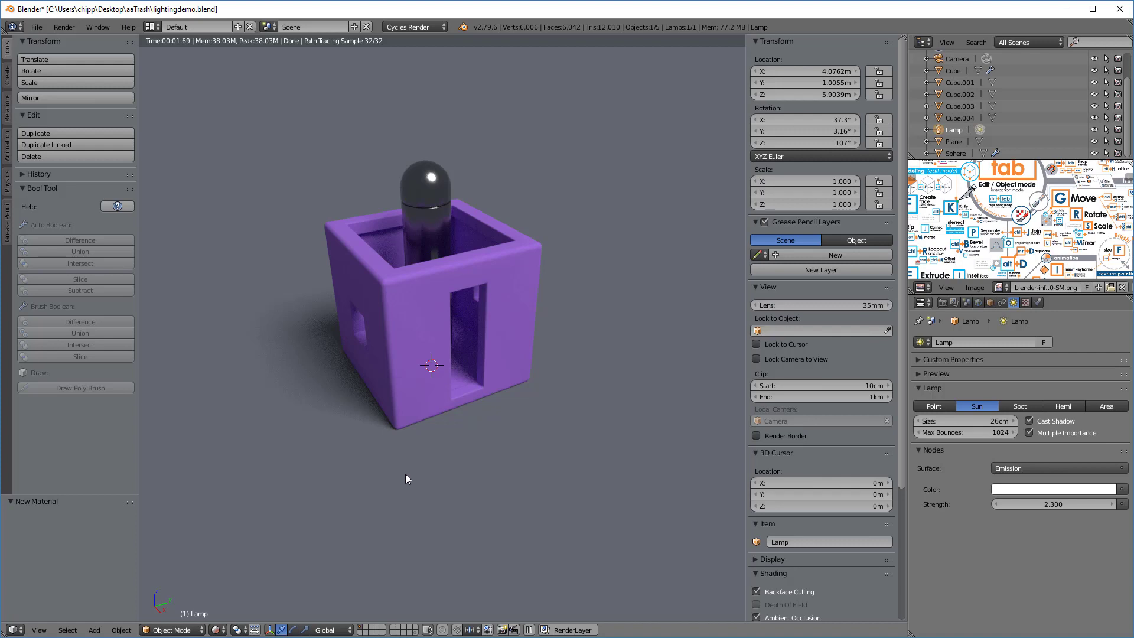
key("ctrl+s")
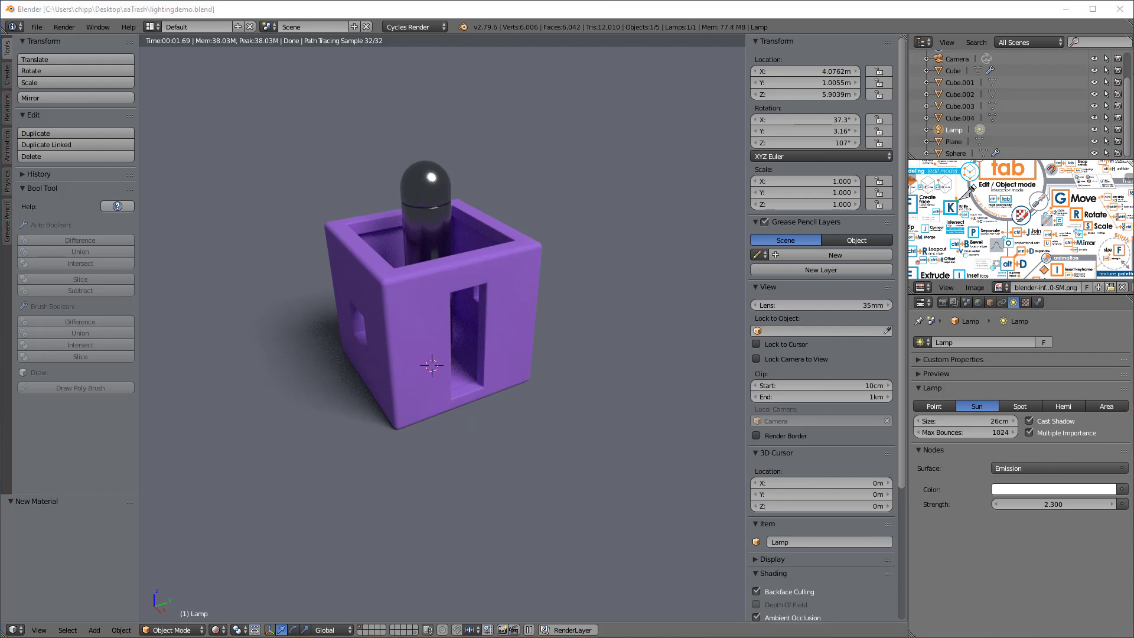
Rotate the sun lamp about -3.12° around the global Y axis to shift the shadows.
left_click(954, 132)
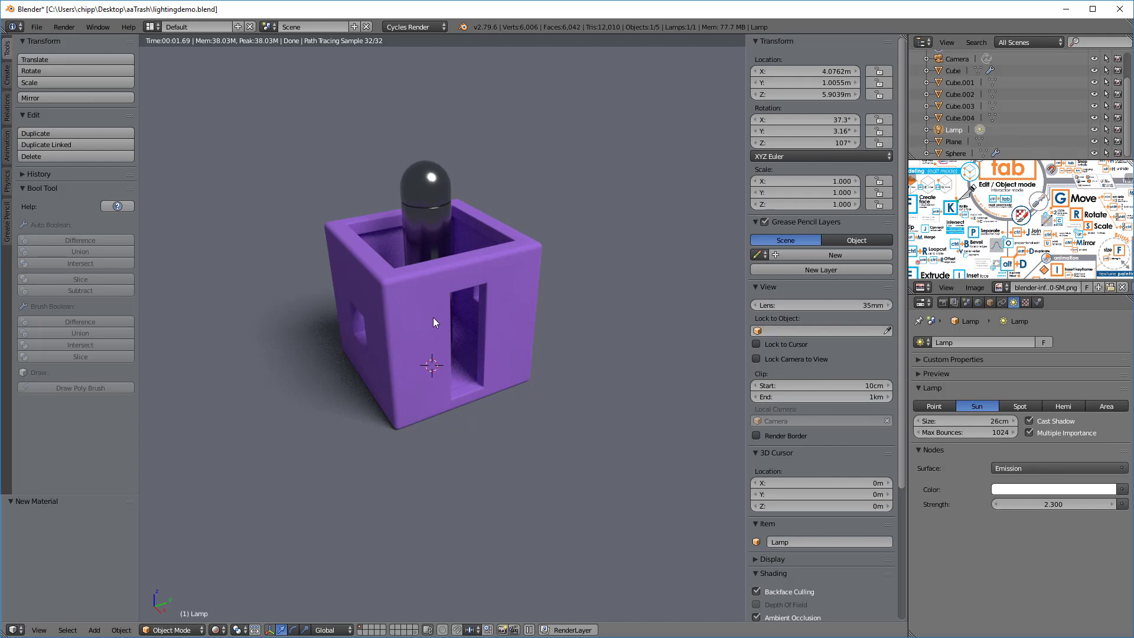
key("r")
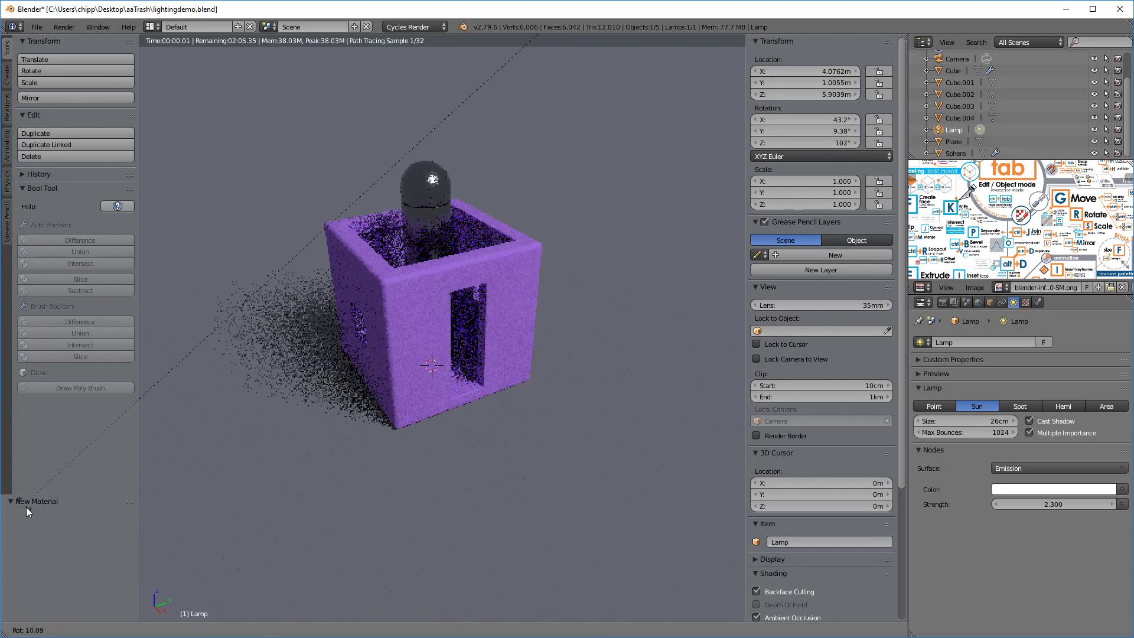
key("x")
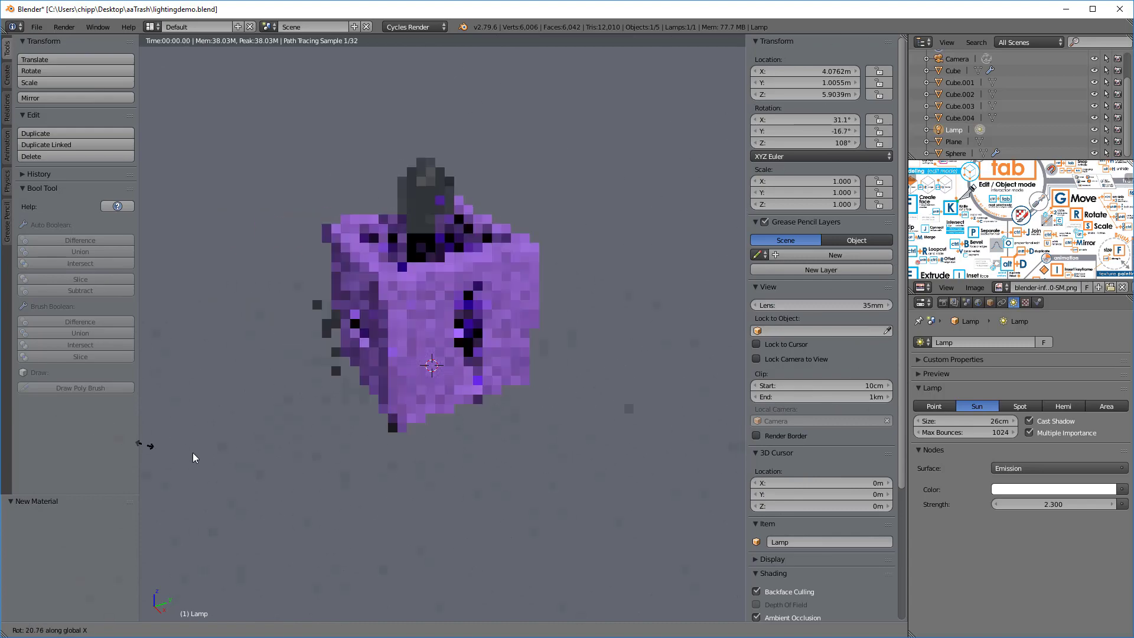
key("y")
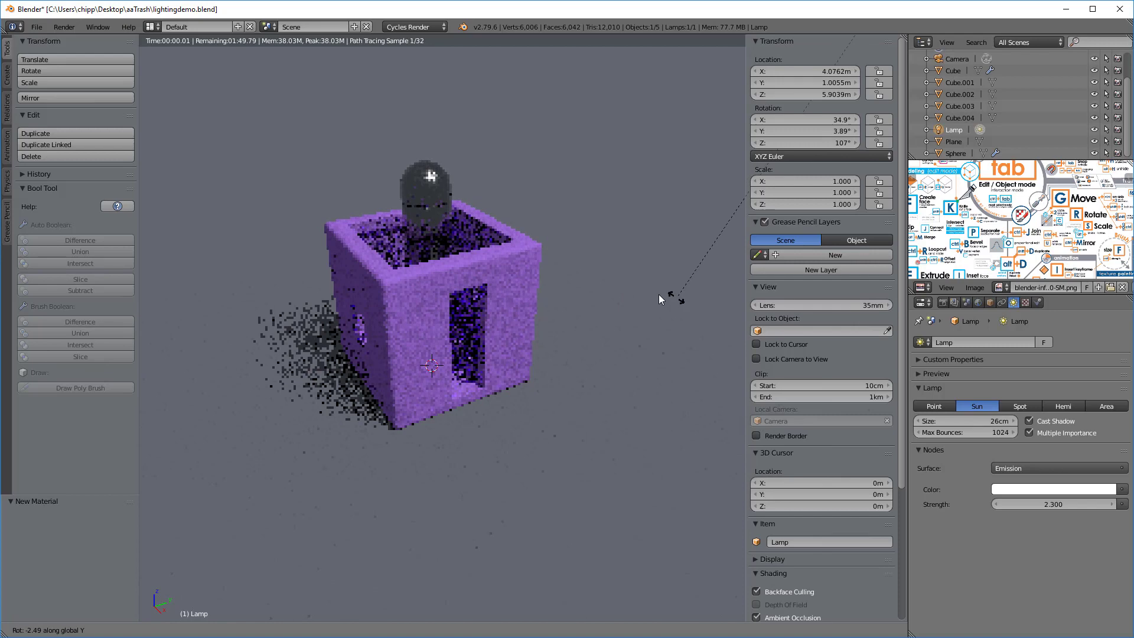
left_click(703, 309)
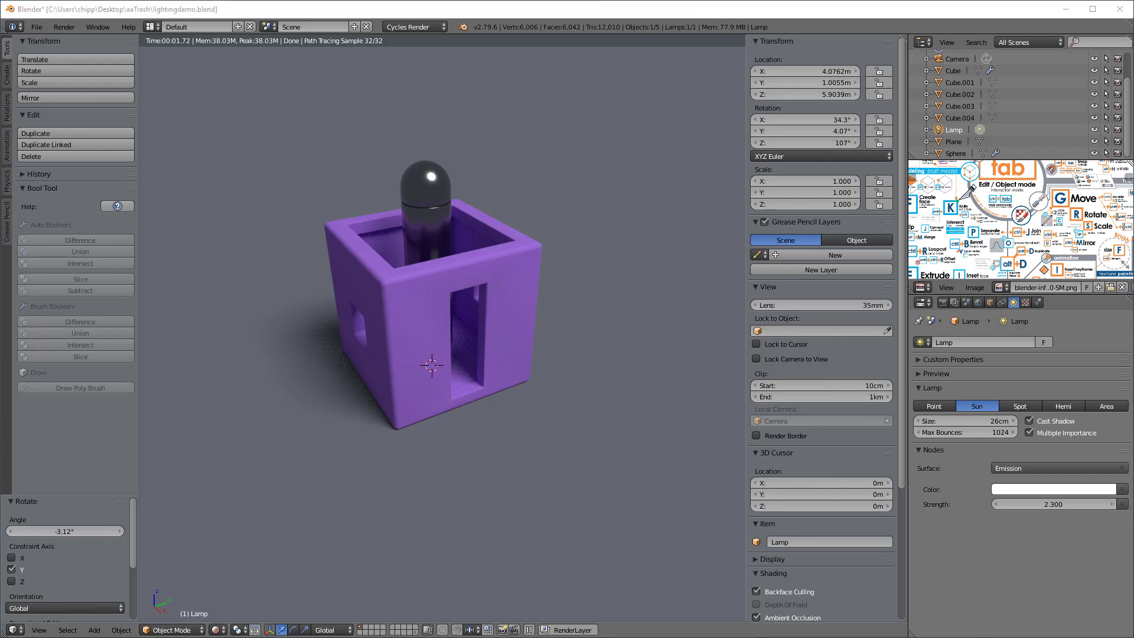
From camera view, enable Lock Camera to View and zoom and pan so the purple cube appears larger.
key("KP_0")
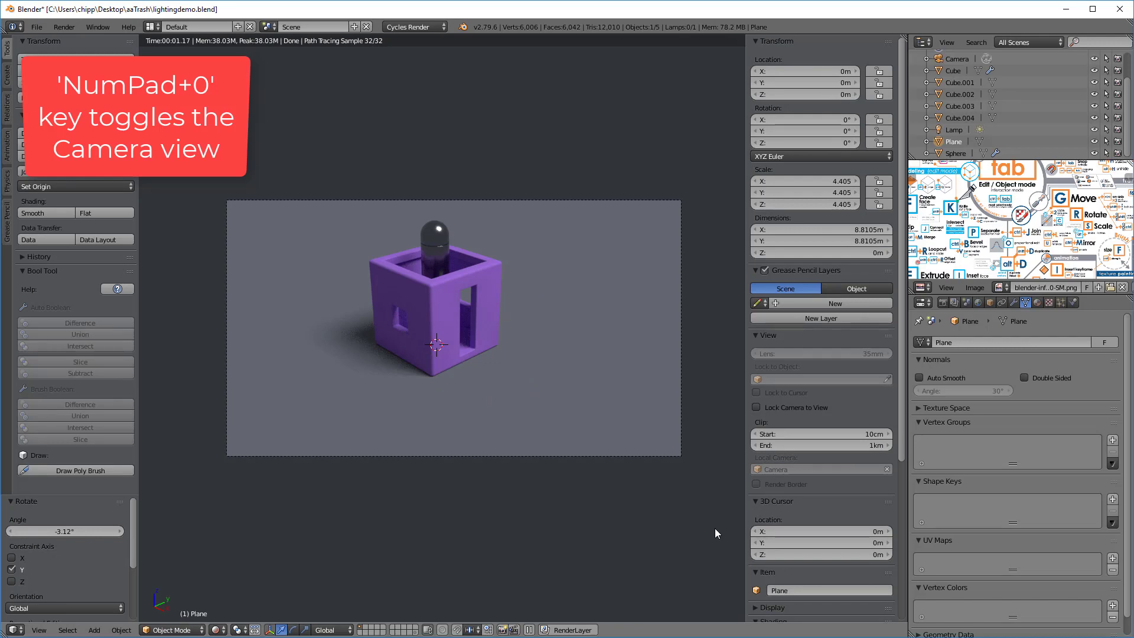
scroll(552, 318, "up", 1)
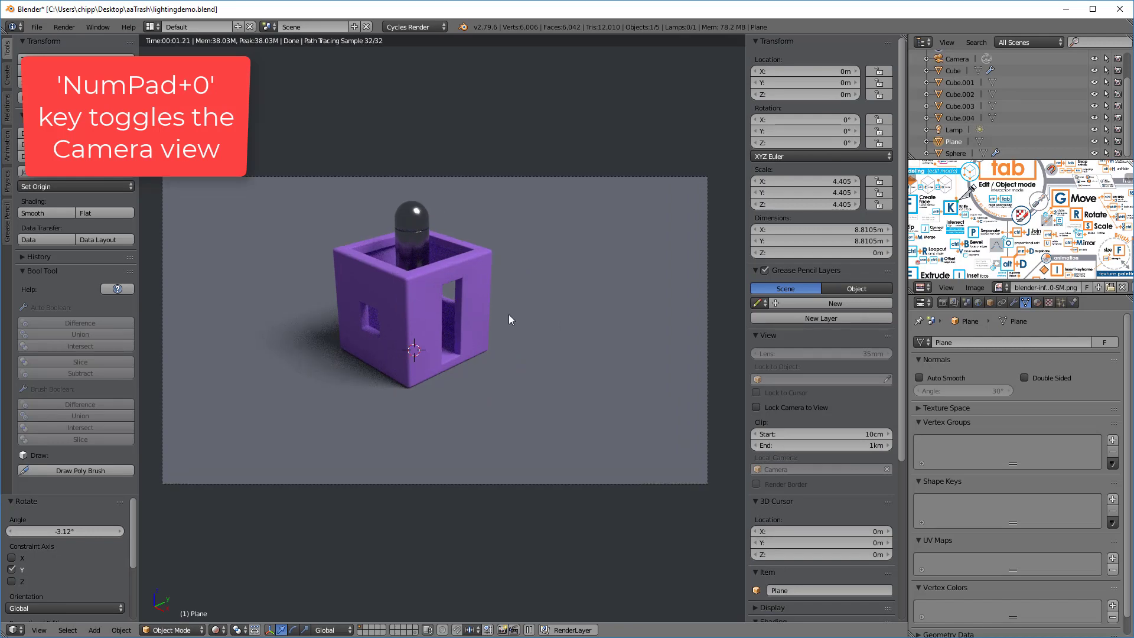
middle_click_drag(515, 315, 541, 307, "shift")
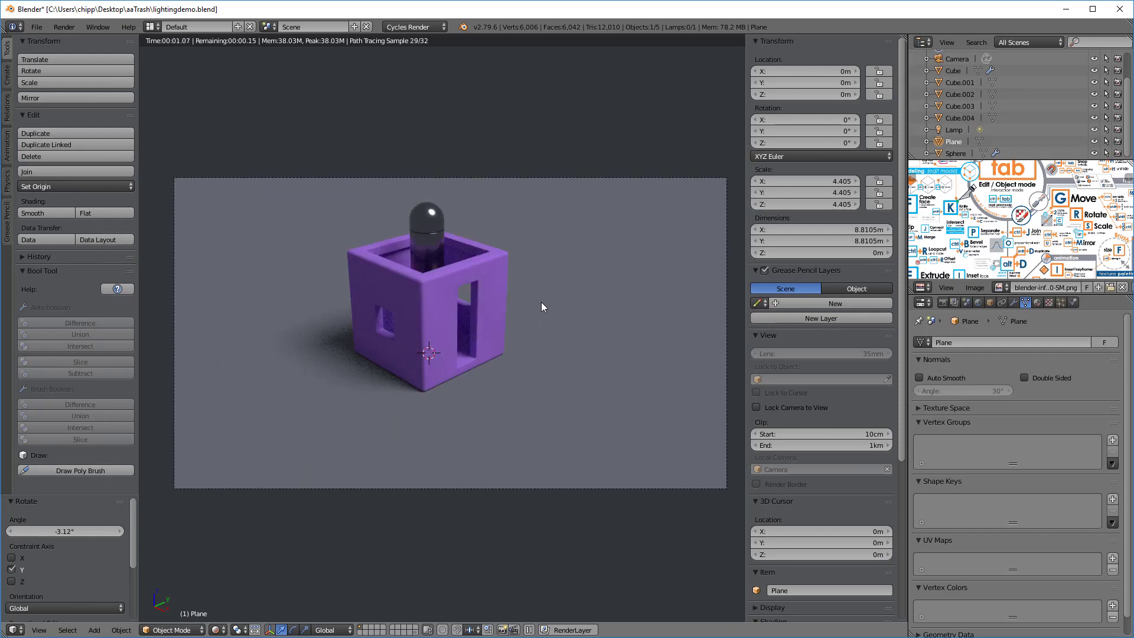
scroll(828, 301, "down", 1)
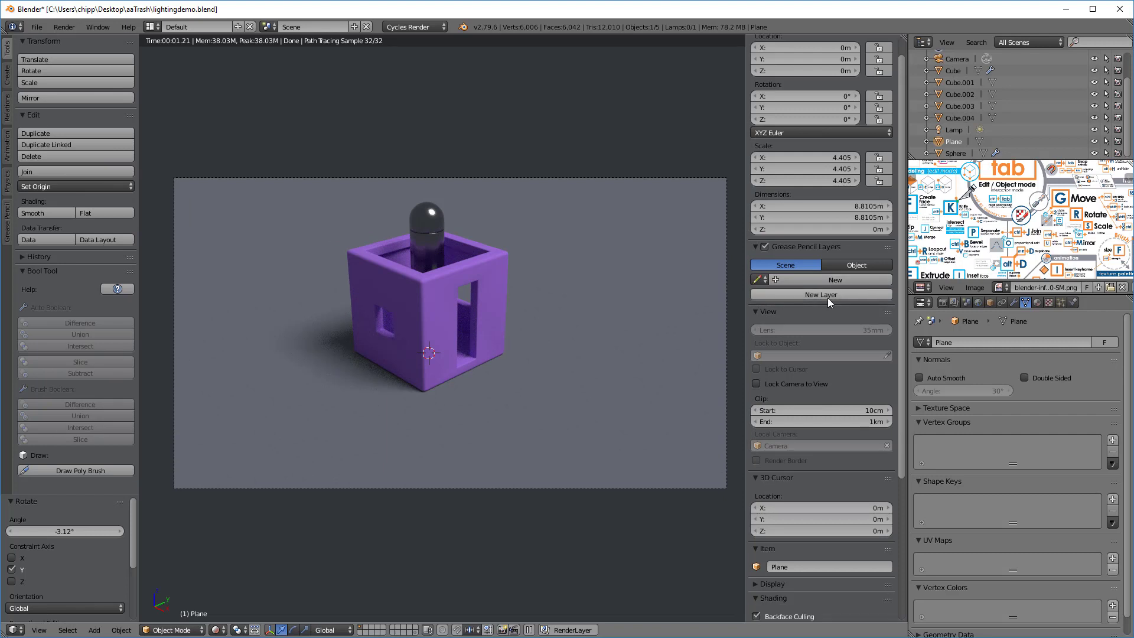
left_click(755, 384)
scroll(576, 318, "up", 3)
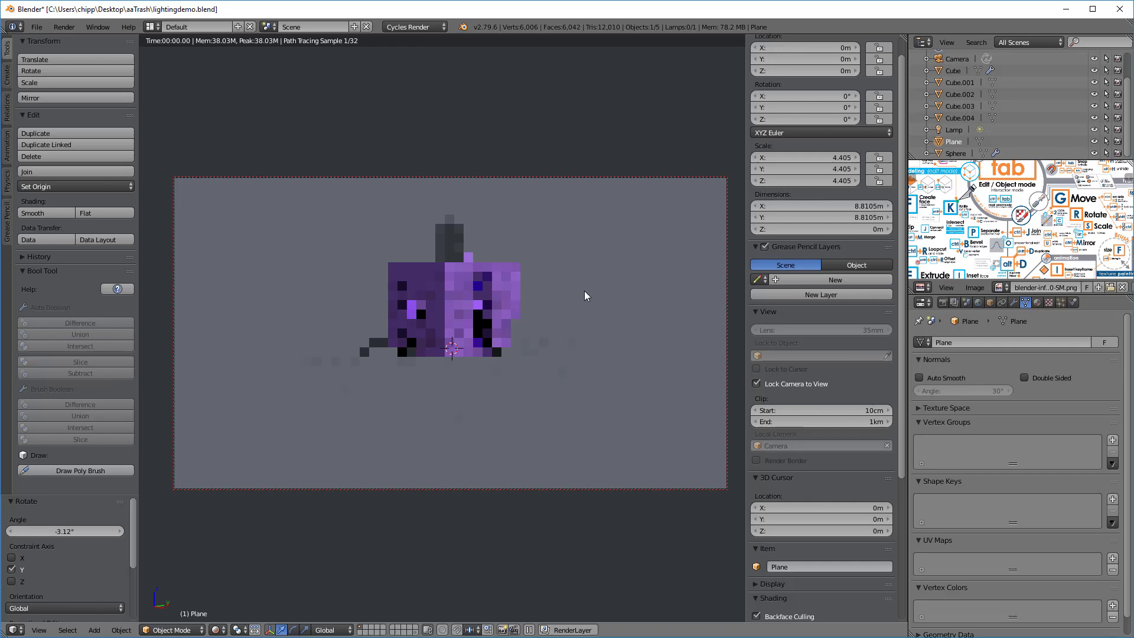
middle_click_drag(480, 288, 501, 310)
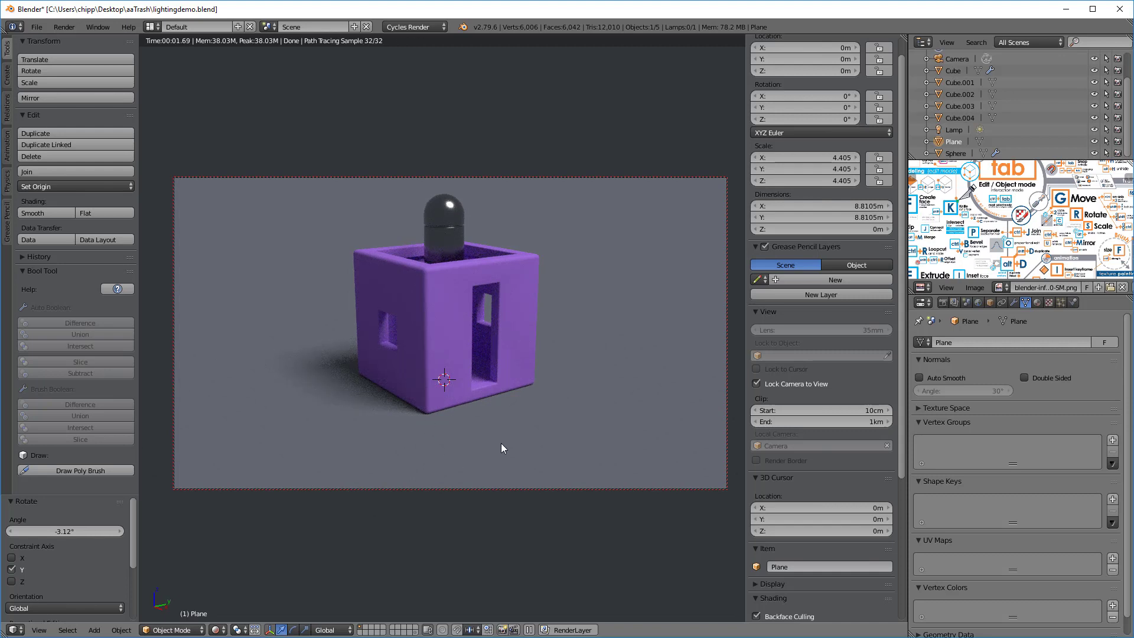
key("KP_0")
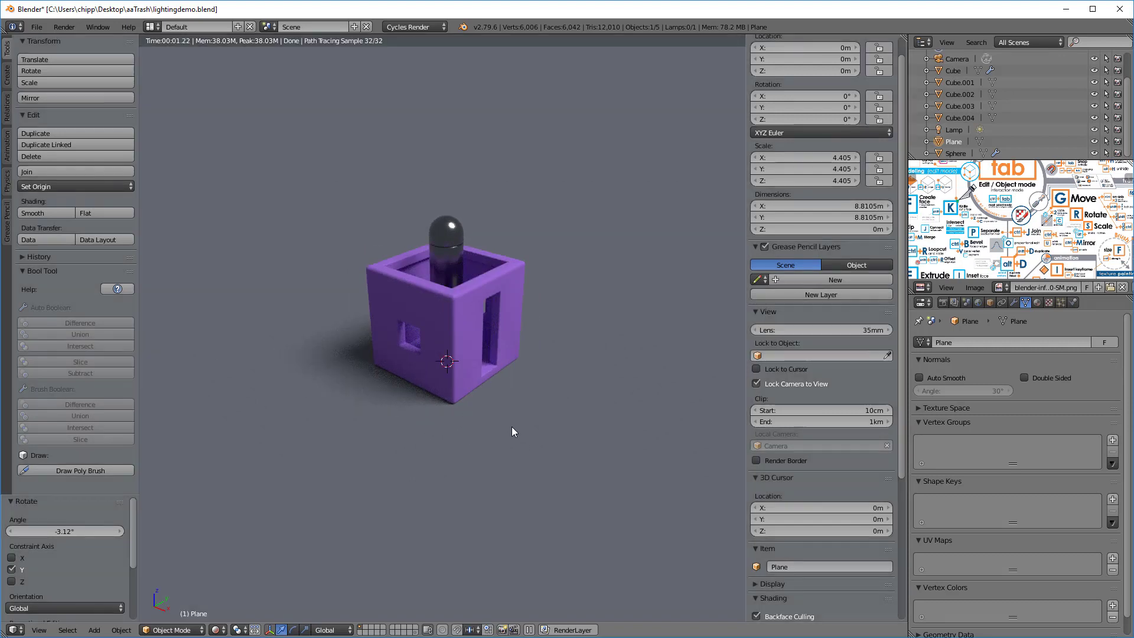
Give the ground plane a Principled BSDF surface material.
key("KP_0")
key("KP_0")
scroll(463, 294, "up", 1)
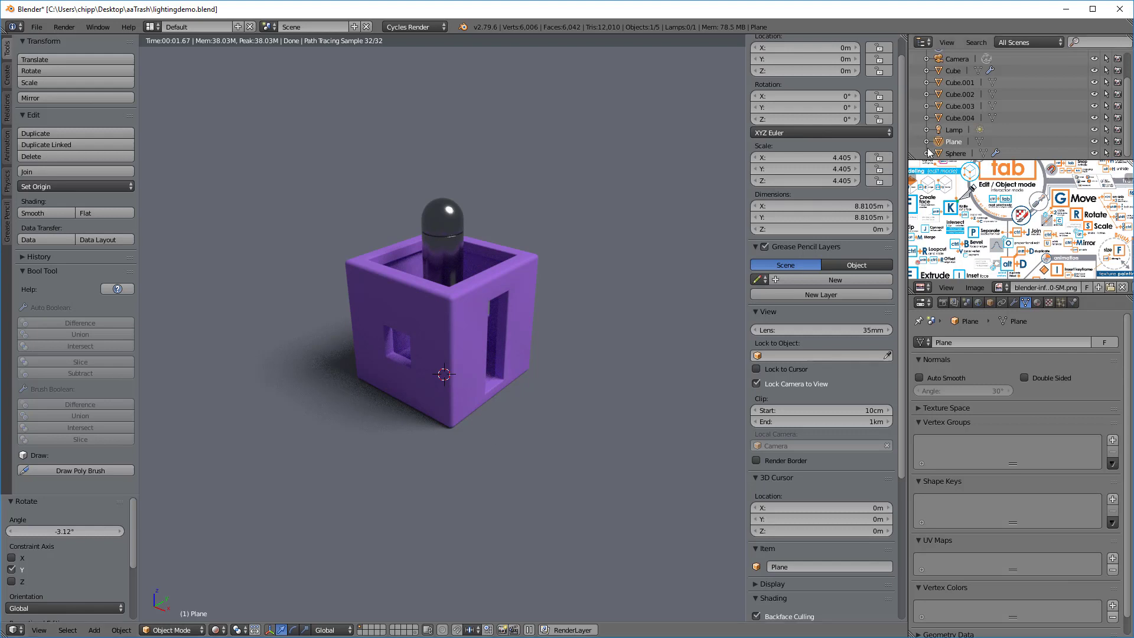
left_click(1037, 303)
left_click(1020, 444)
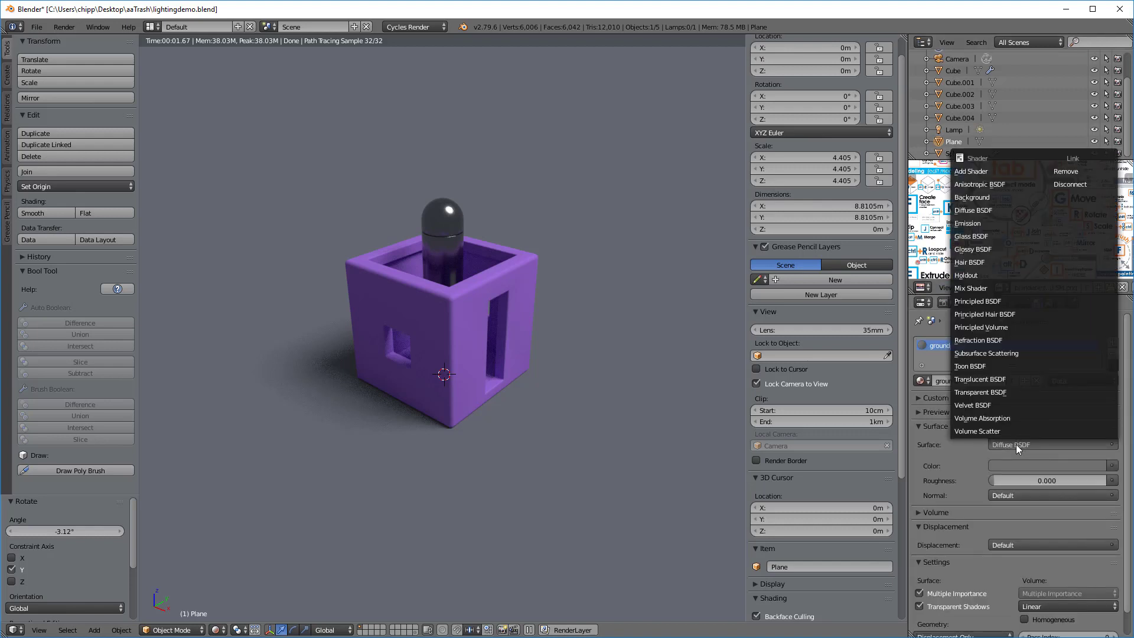
left_click(984, 300)
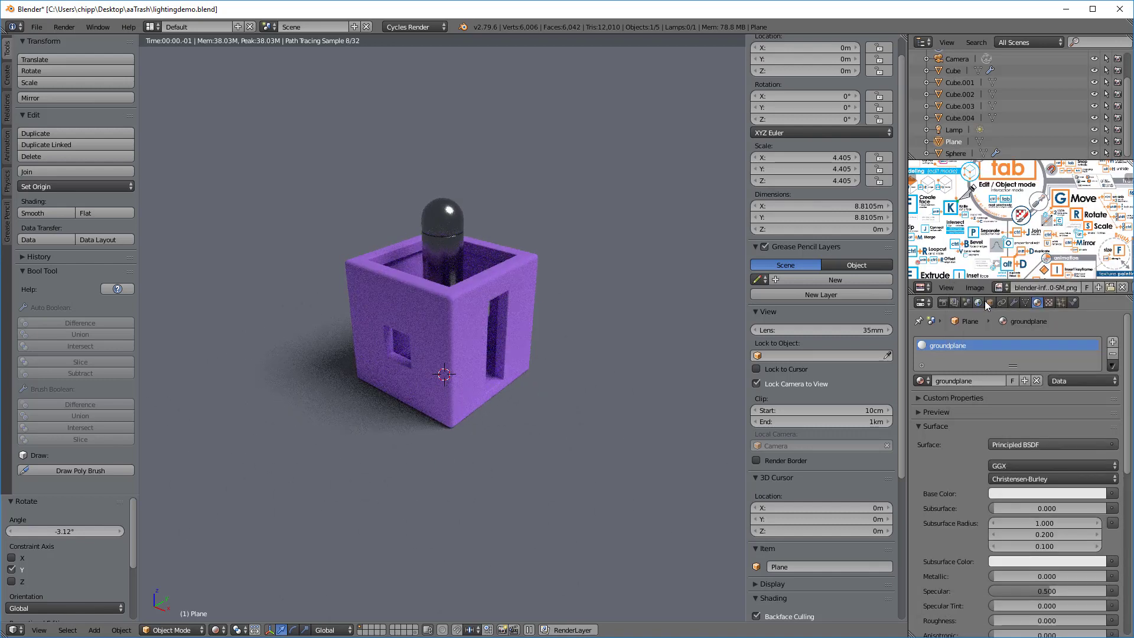
scroll(1043, 536, "down", 3)
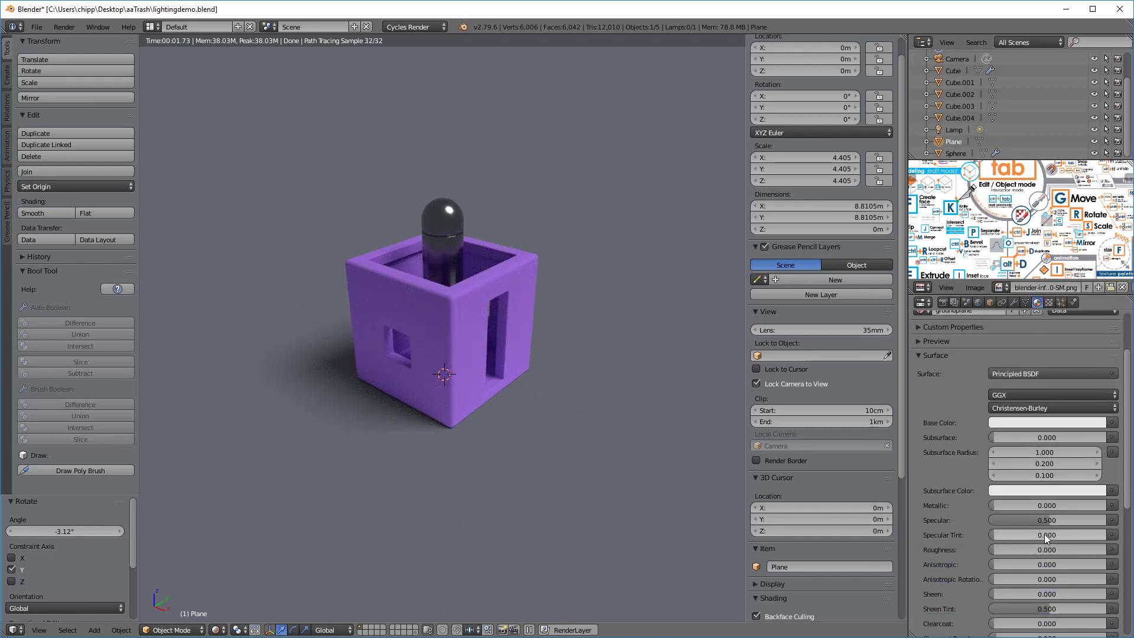
Sample a dark grey-blue base colour and set Metallic to 0.571 and Roughness to 0.063.
left_click(1013, 422)
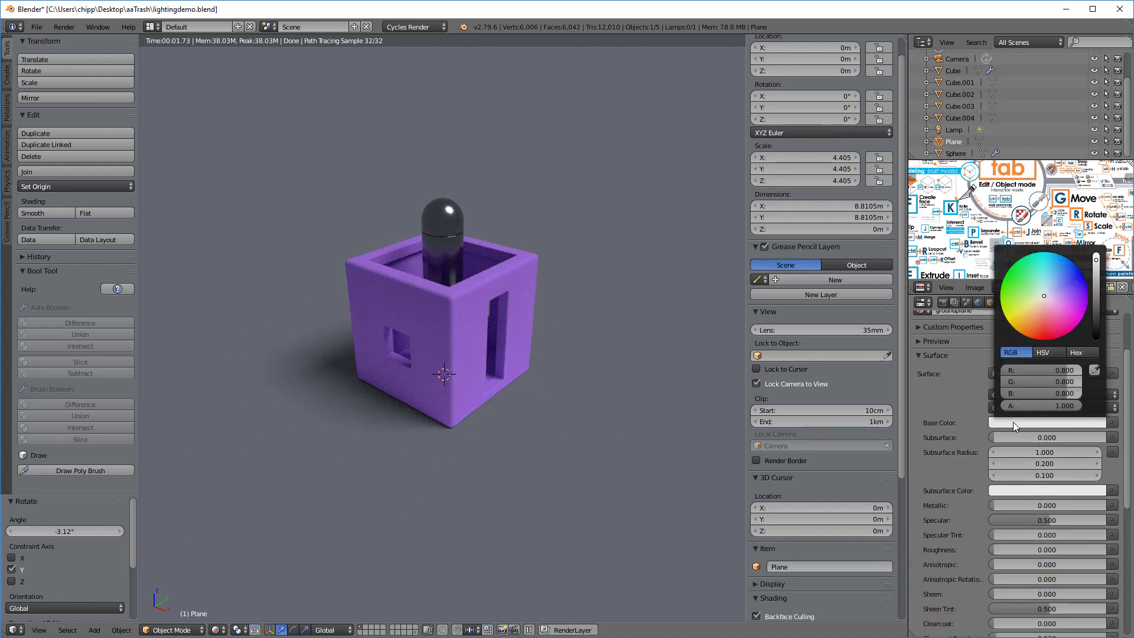
left_click(1041, 299)
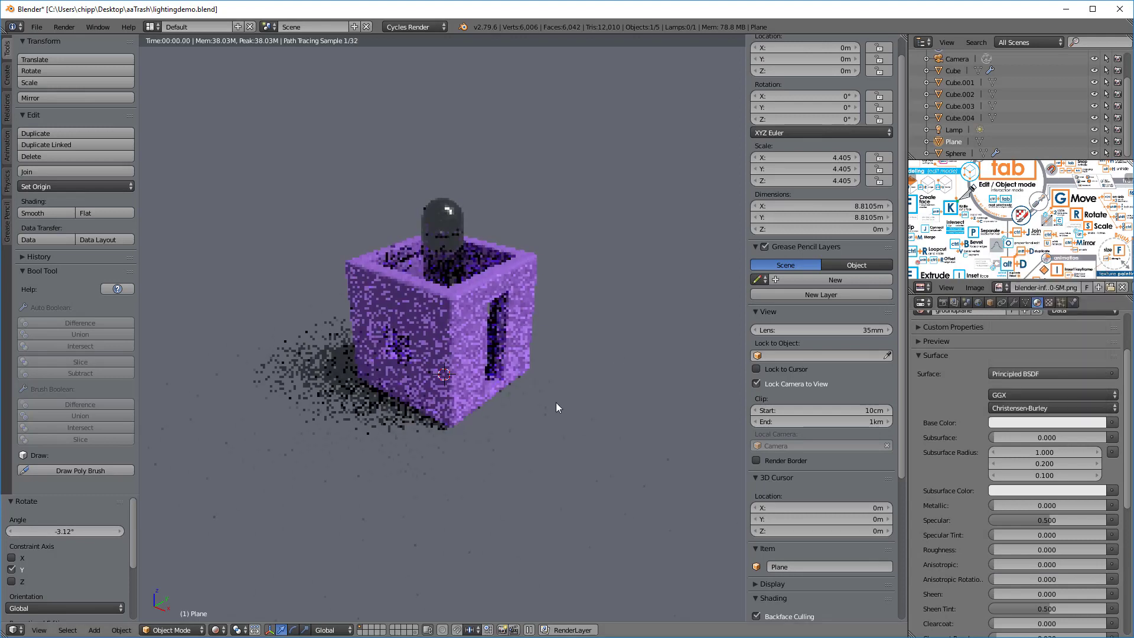
left_click(1015, 423)
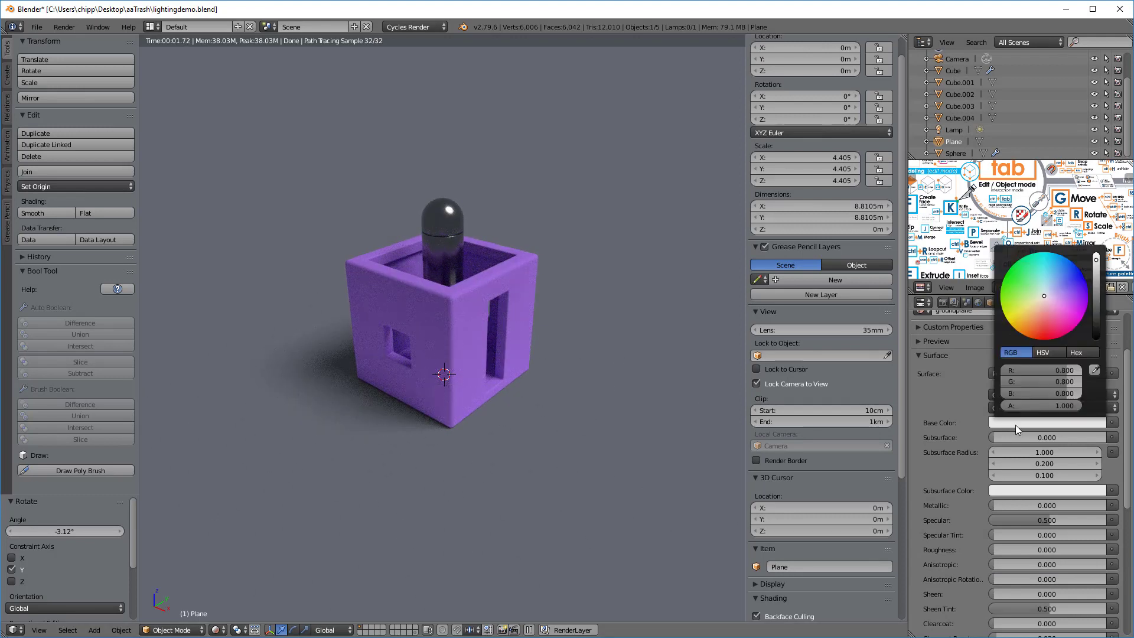
left_click(1096, 371)
left_click(726, 402)
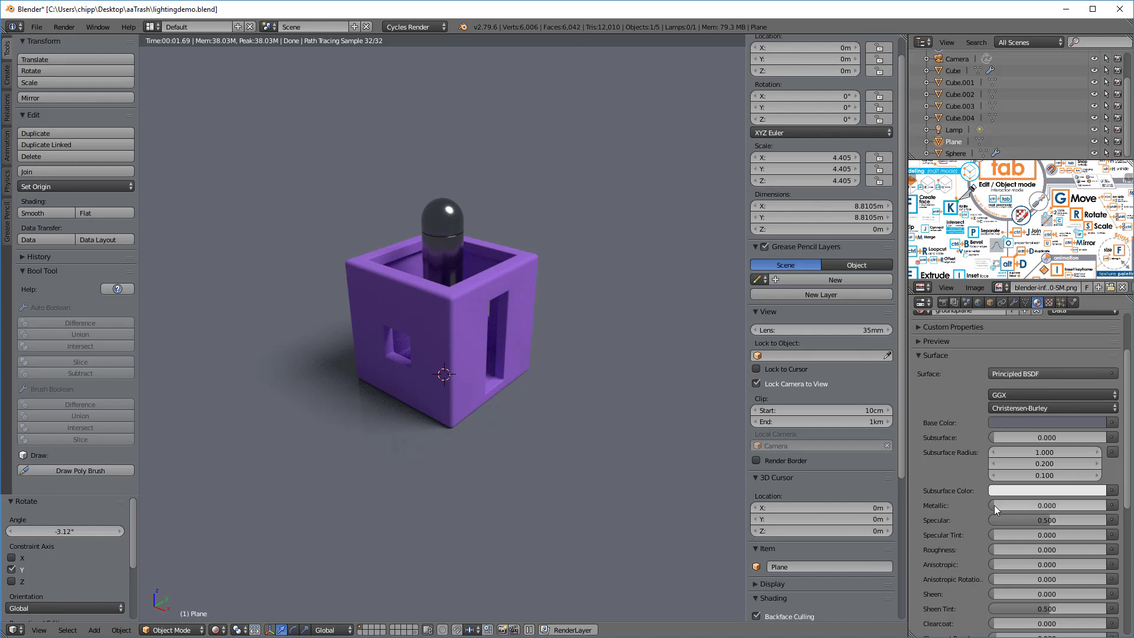
left_click_drag(994, 505, 1058, 505)
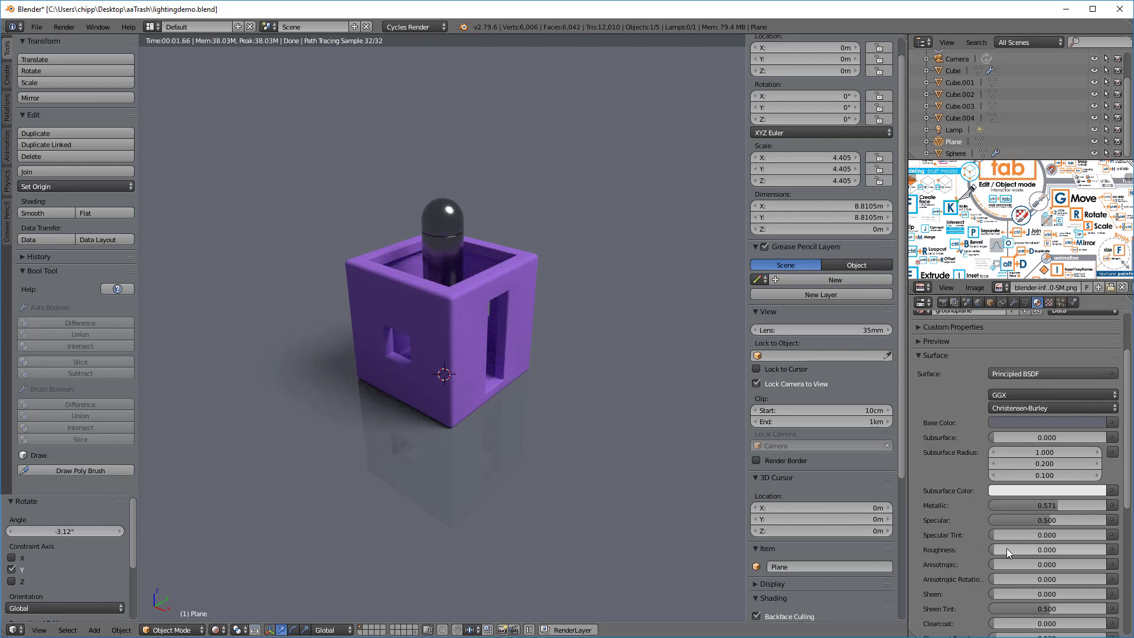
left_click_drag(992, 550, 998, 551)
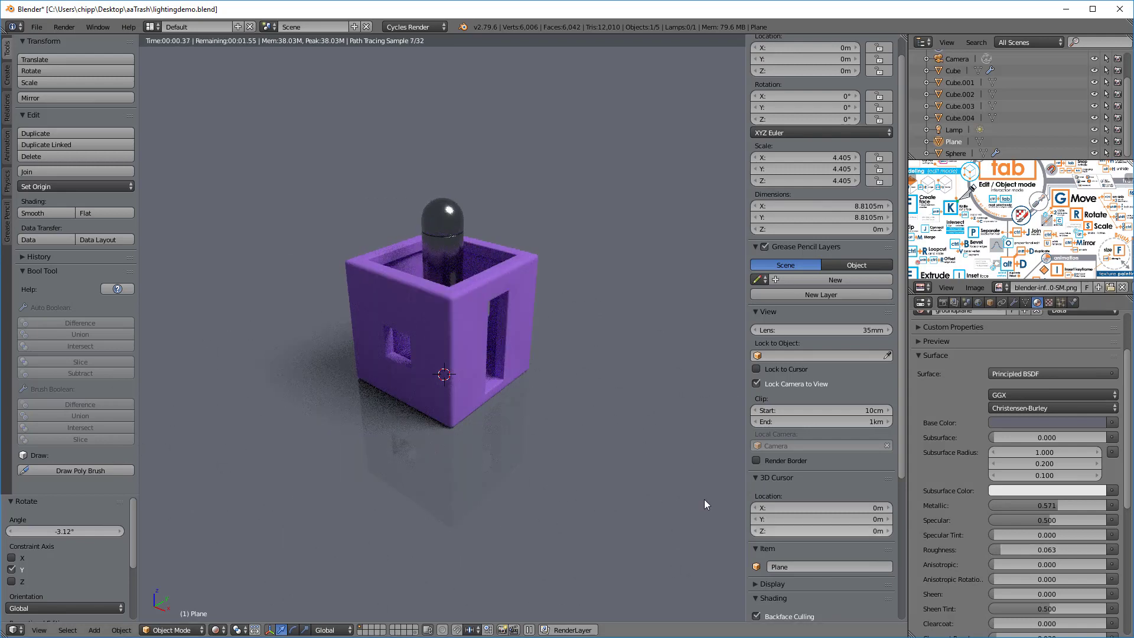
key("KP_0")
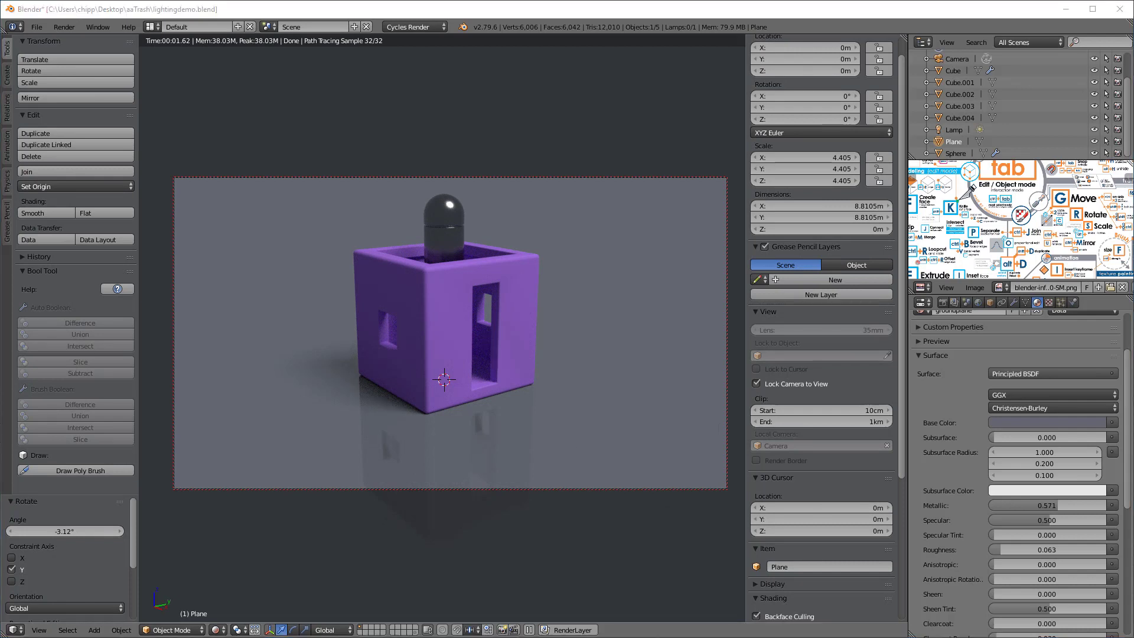
Change the scene's Color Management view transform from Default to Filmic.
left_click(965, 303)
scroll(926, 479, "down", 3)
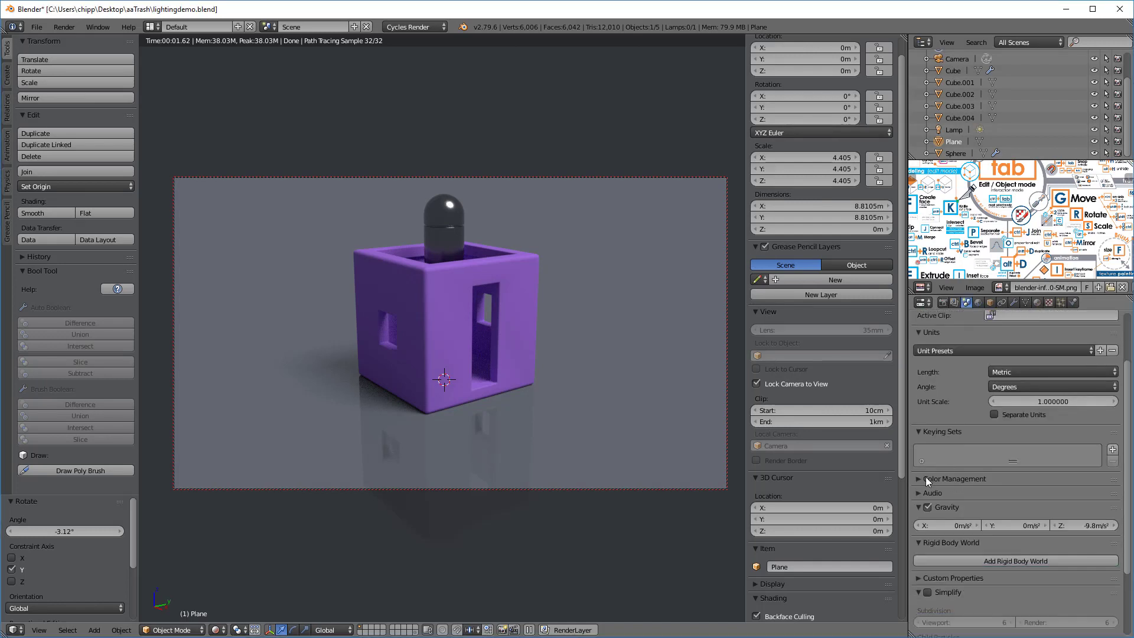
left_click(919, 479)
scroll(1000, 472, "down", 4)
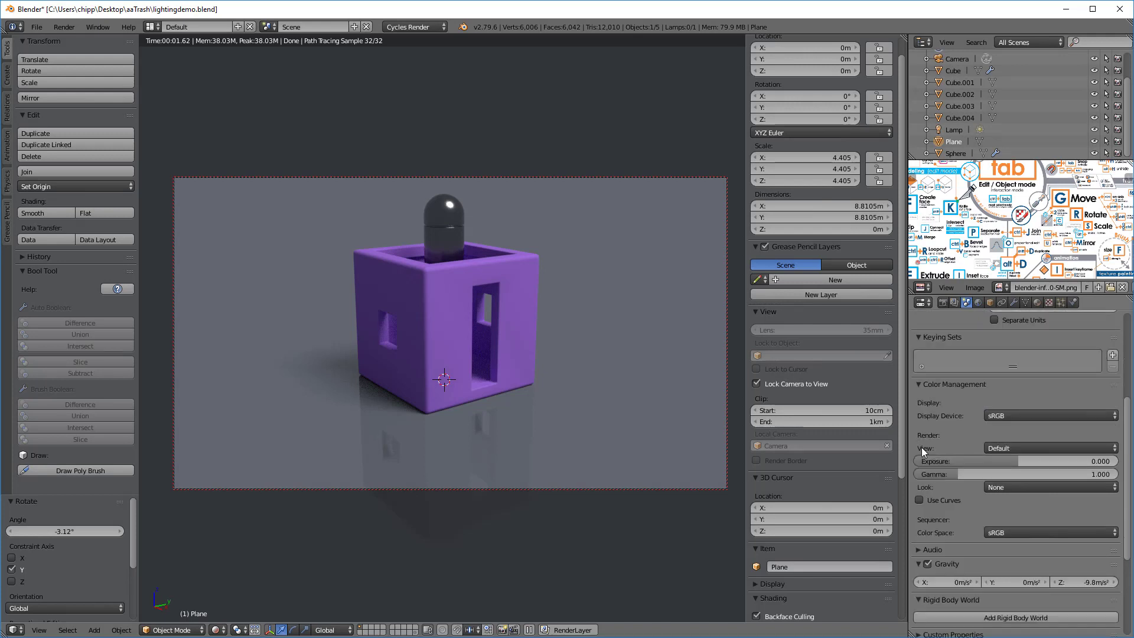
left_click(1007, 447)
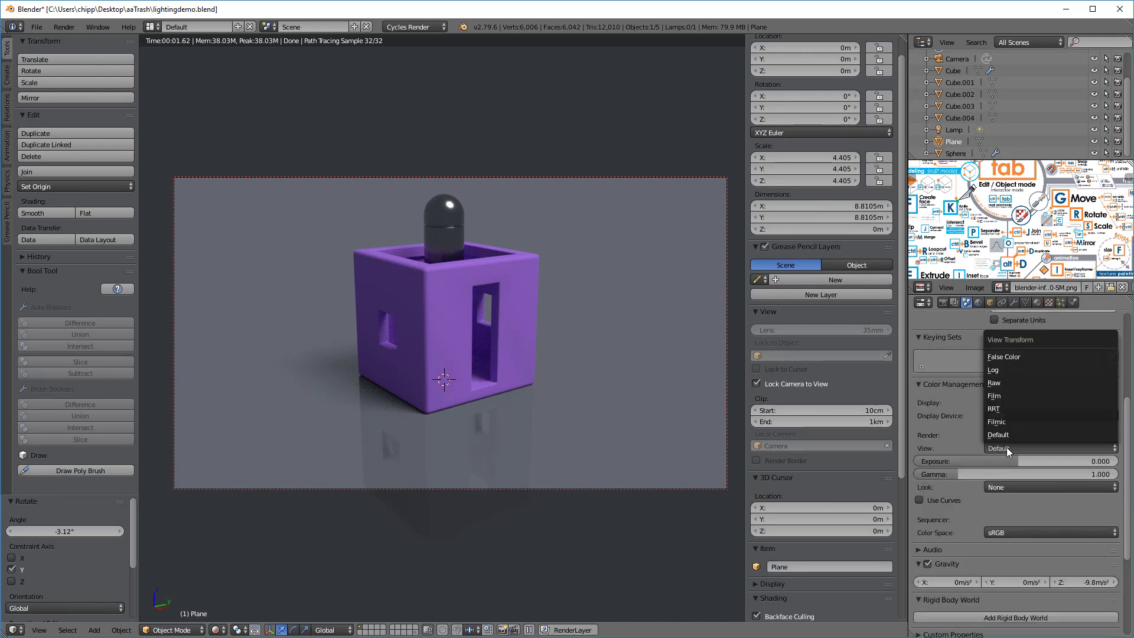
left_click(1005, 421)
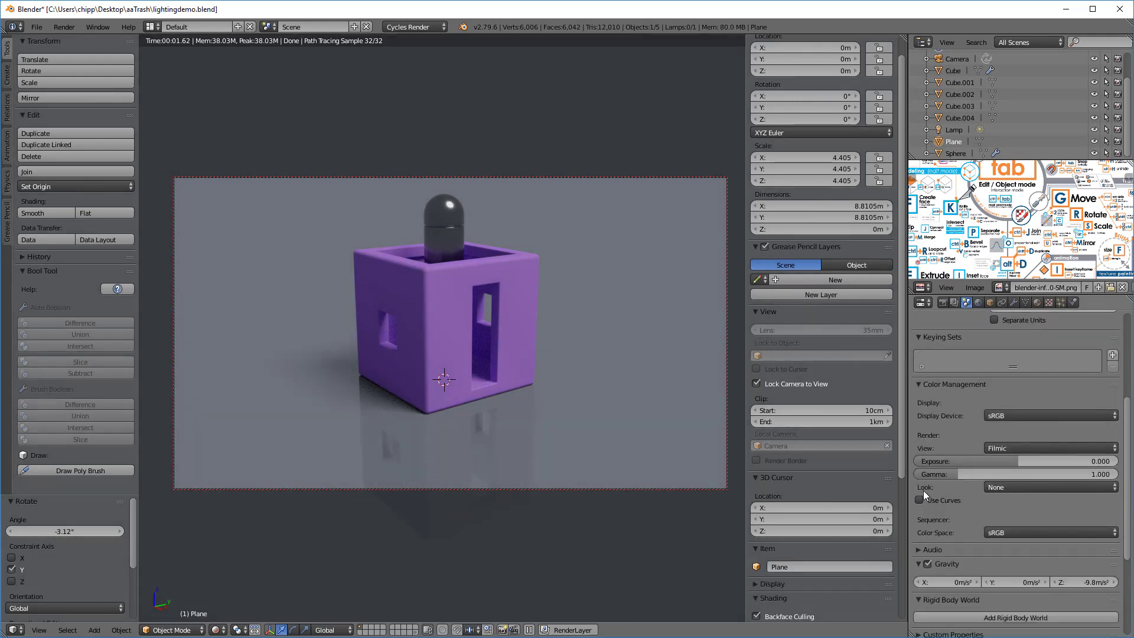
left_click(1005, 486)
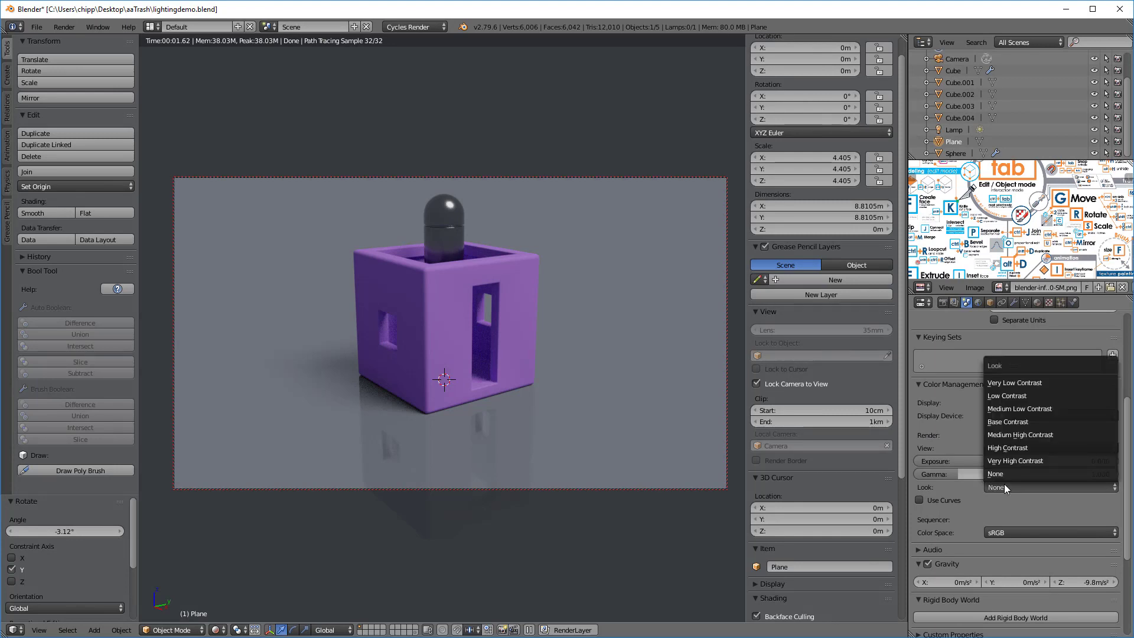
left_click(1008, 435)
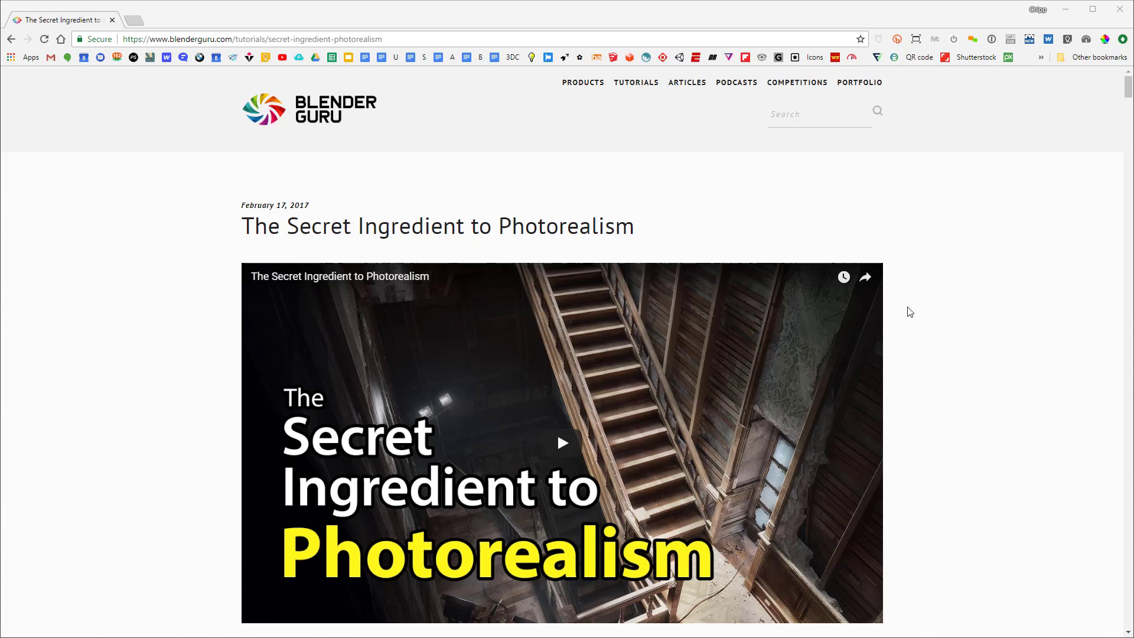
scroll(959, 333, "down", 3)
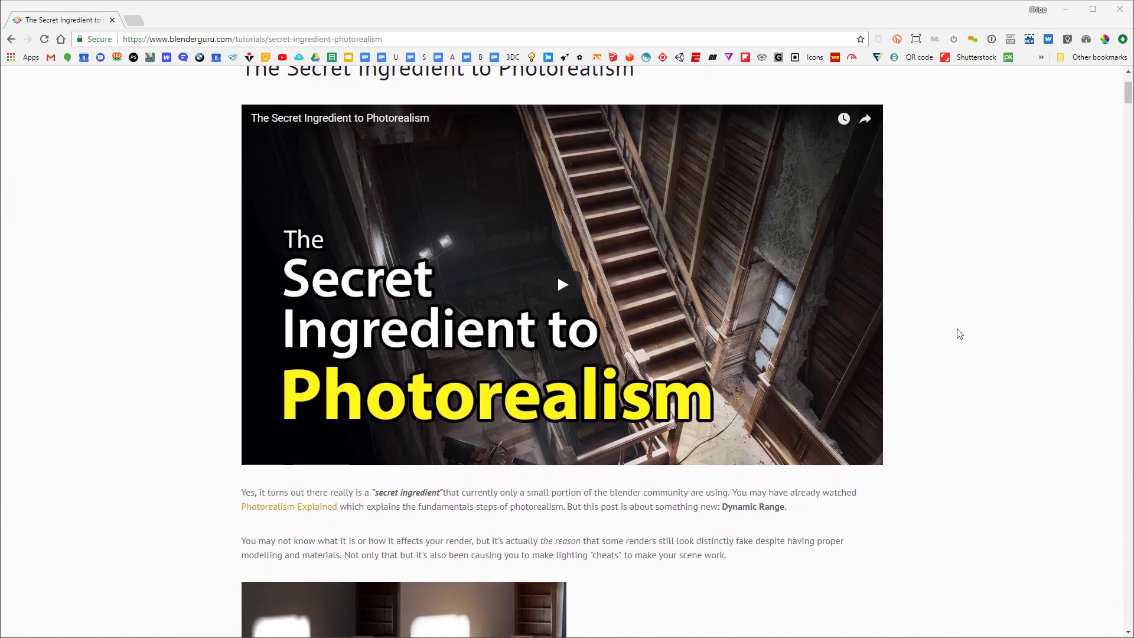
scroll(956, 331, "down", 2)
scroll(956, 331, "up", 3)
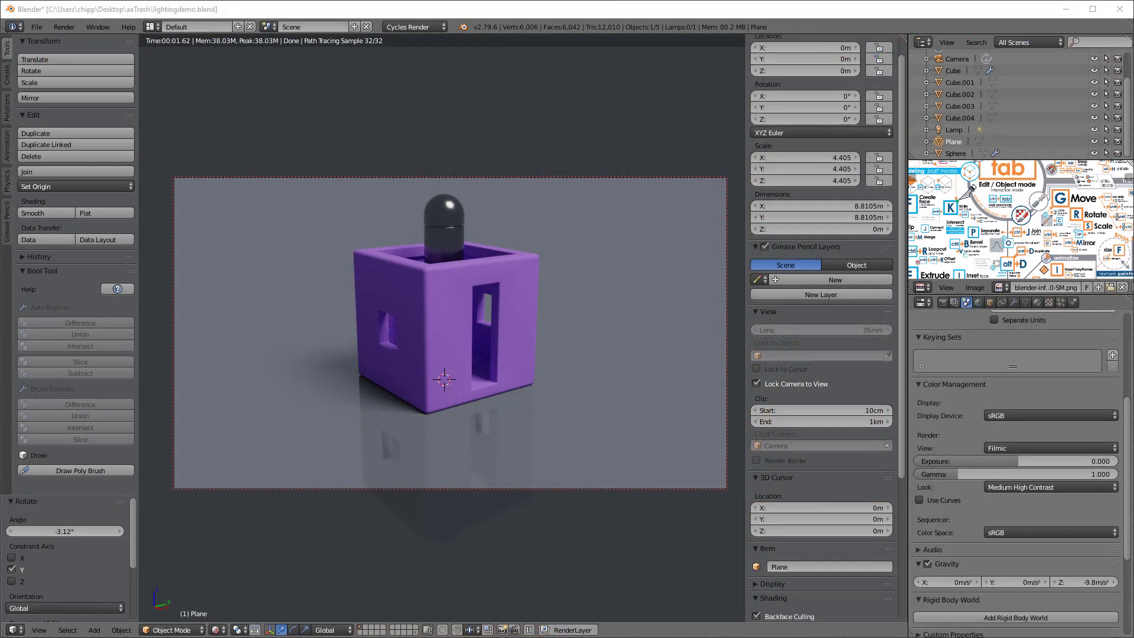
Render the final Cycles image of the cube and capsule from the Render properties.
left_click(943, 303)
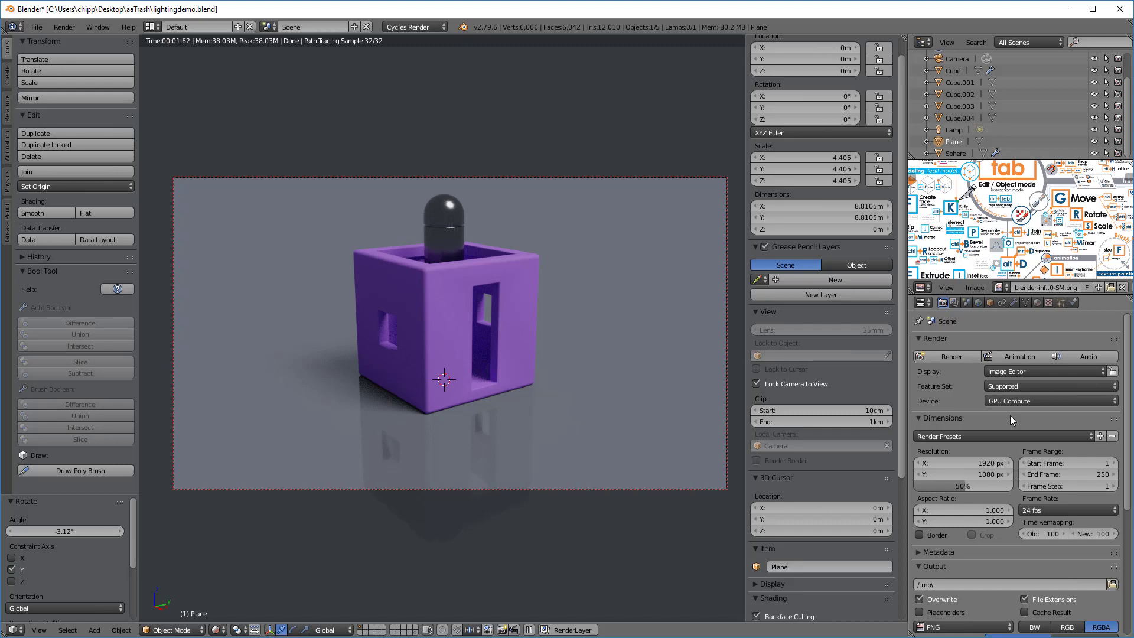
left_click(944, 358)
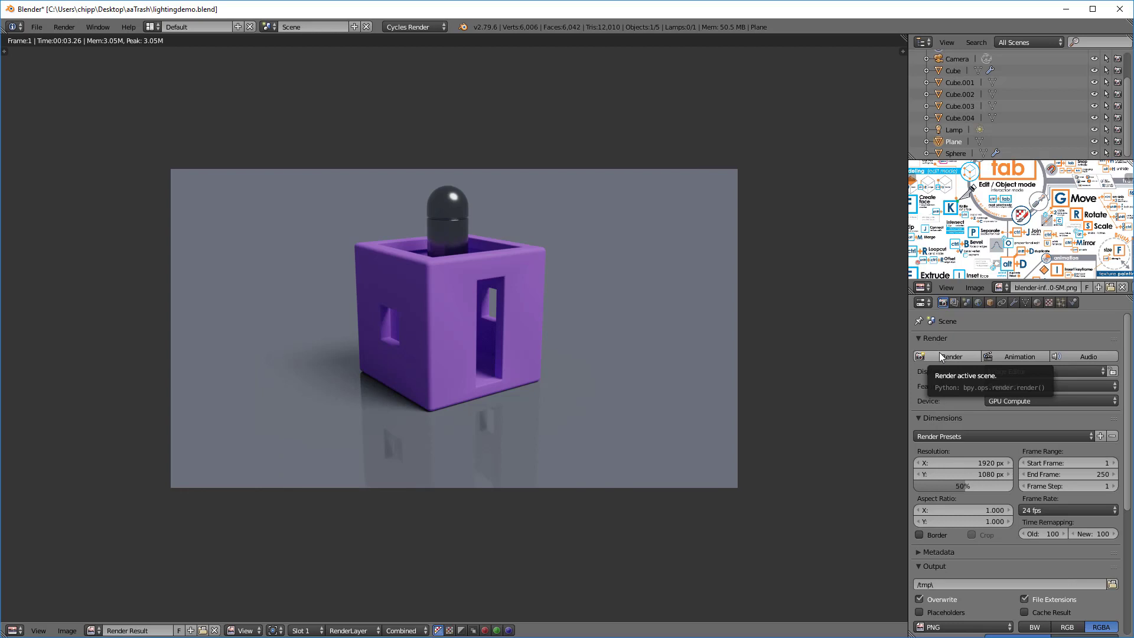
Save the Render Result as untitled.png in the aaTrash folder.
left_click(67, 630)
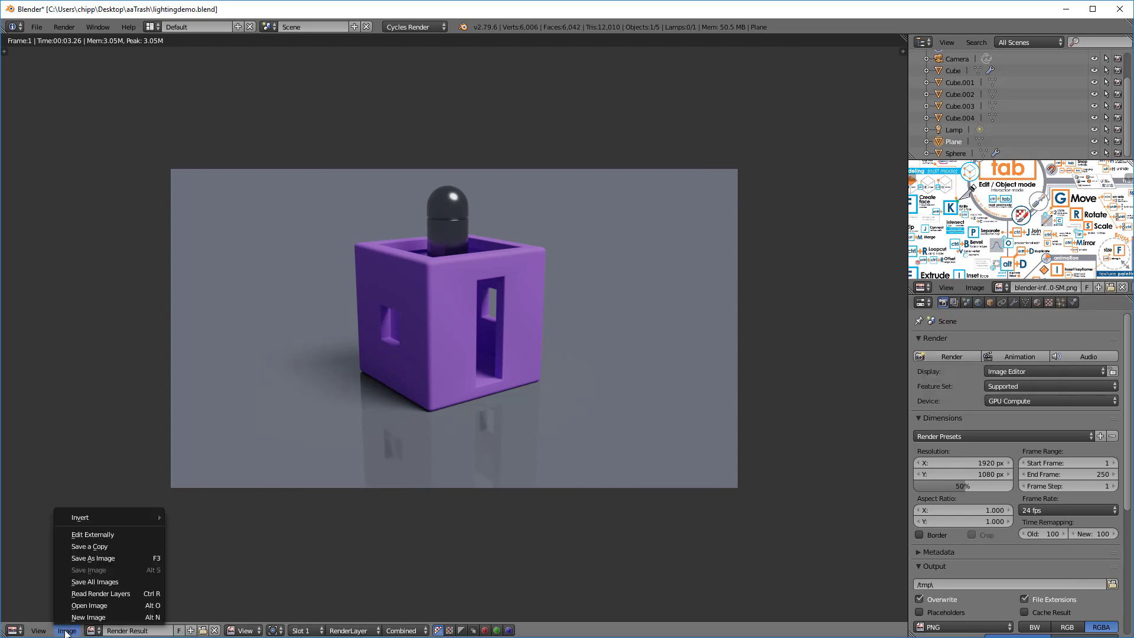
left_click(109, 559)
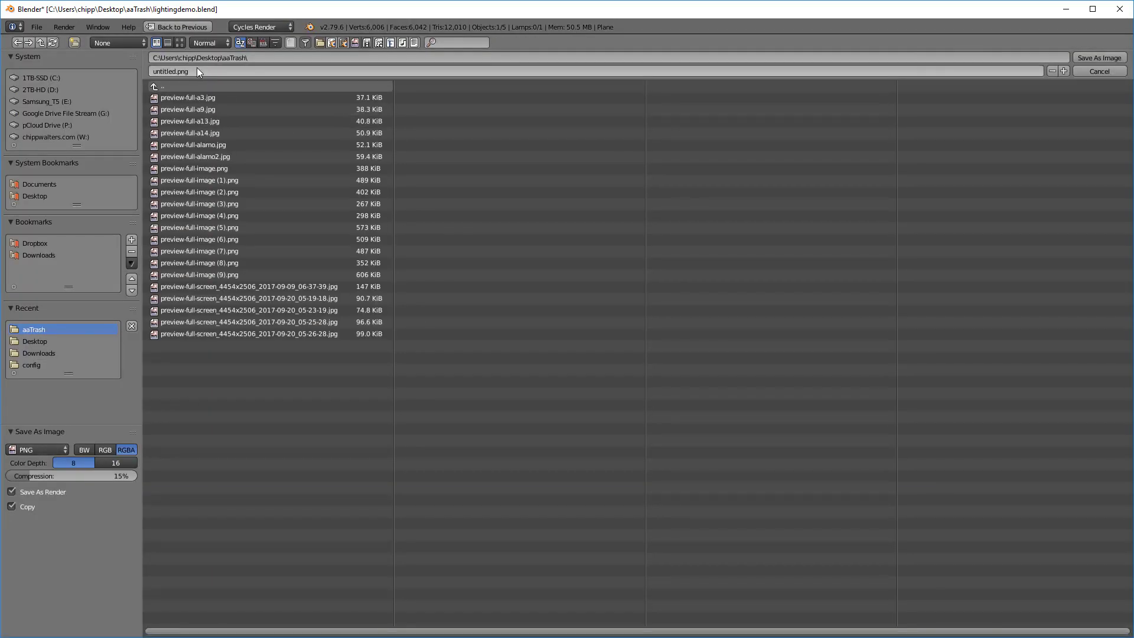
left_click(1099, 58)
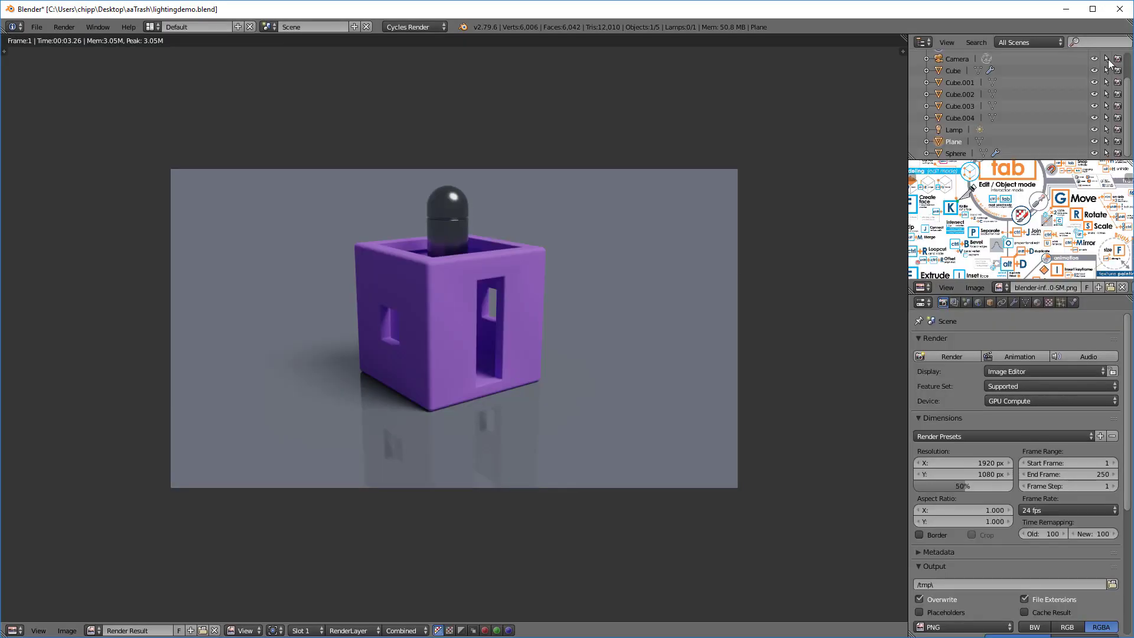